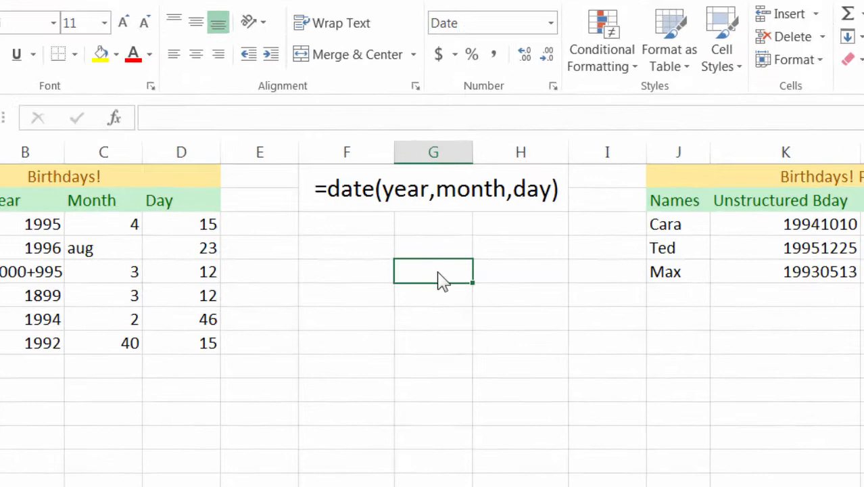
Enter a DATE formula in cell G5 with year 2018, month 03 and day 03
{"action": "type", "text": "=date"}
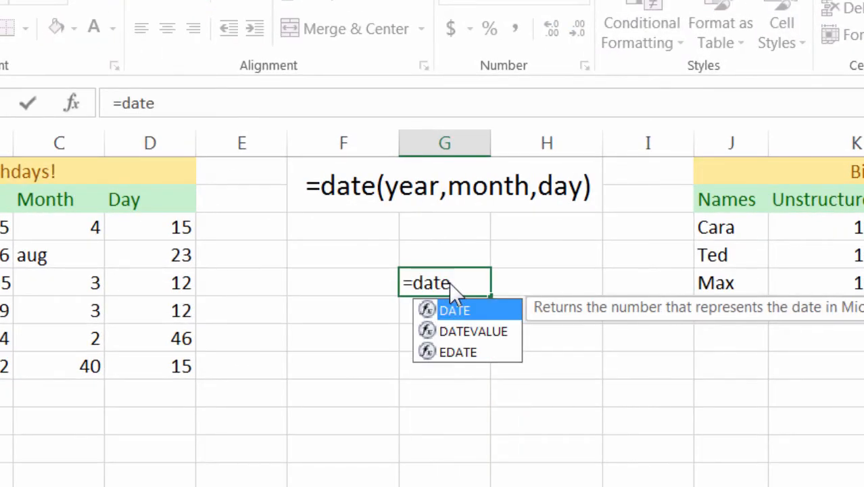
{"action": "type", "text": "("}
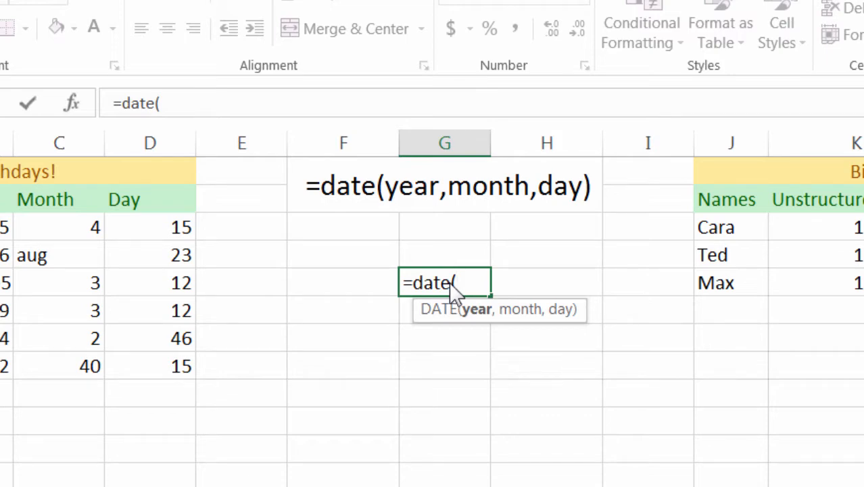
{"action": "type", "text": "2018,"}
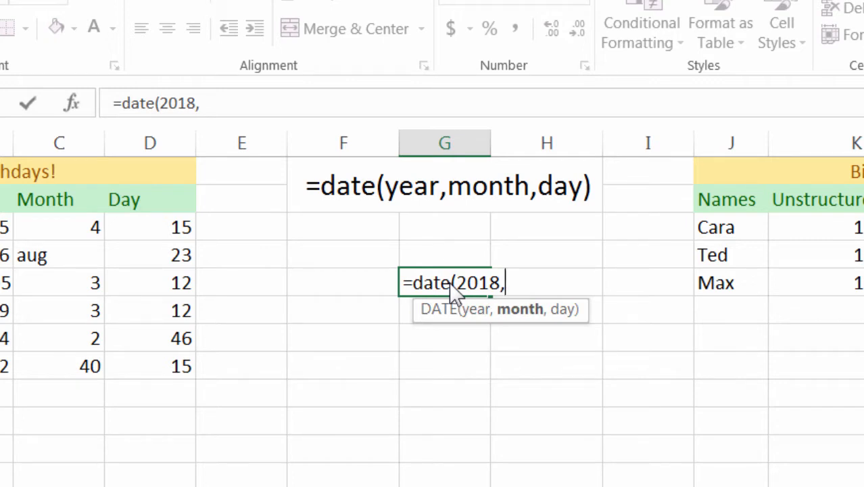
{"action": "type", "text": "03,"}
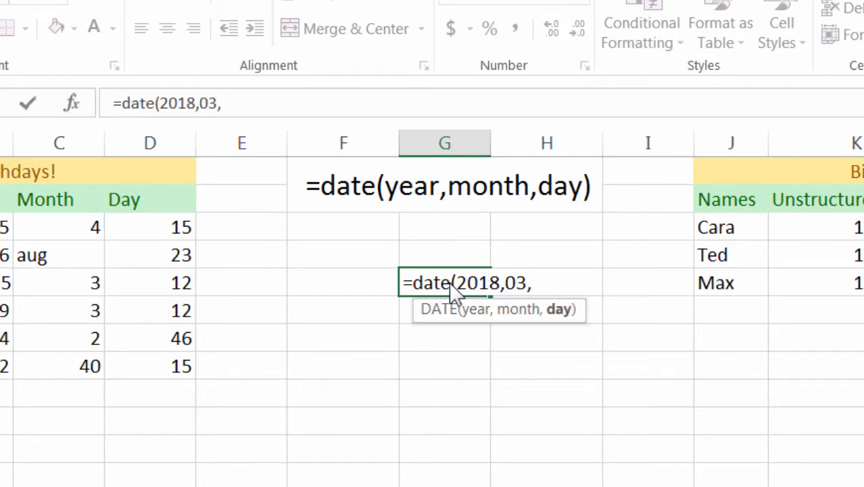
{"action": "type", "text": "1"}
{"action": "key", "text": "BackSpace"}
{"action": "type", "text": "03"}
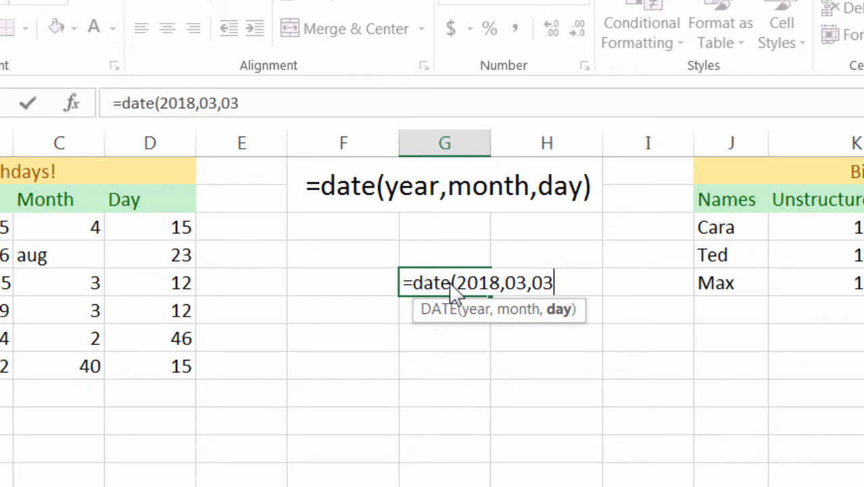
{"action": "key", "text": "Return"}
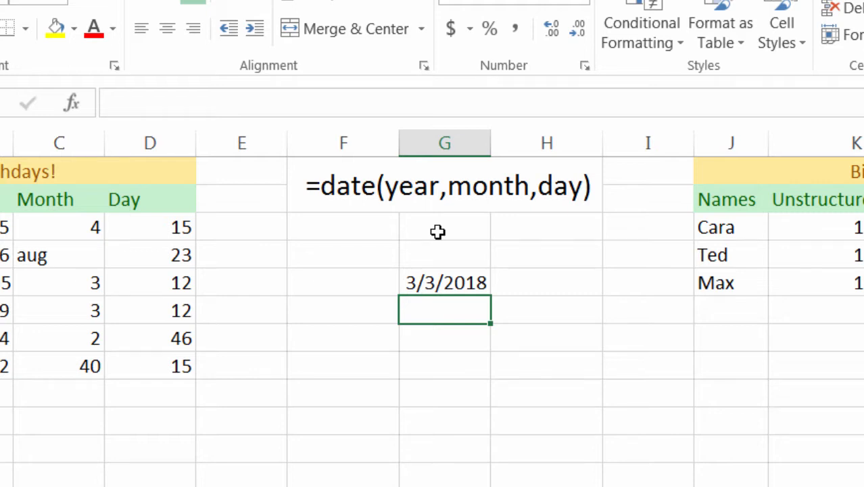
Build a DATE formula in E3 that takes its year from B3, month from C3 and day from D3
{"action": "key", "text": "Up"}
{"action": "key", "text": "Left"}
{"action": "key", "text": "Left"}
{"action": "key", "text": "Left"}
{"action": "key", "text": "Up"}
{"action": "key", "text": "Up"}
{"action": "key", "text": "Right"}
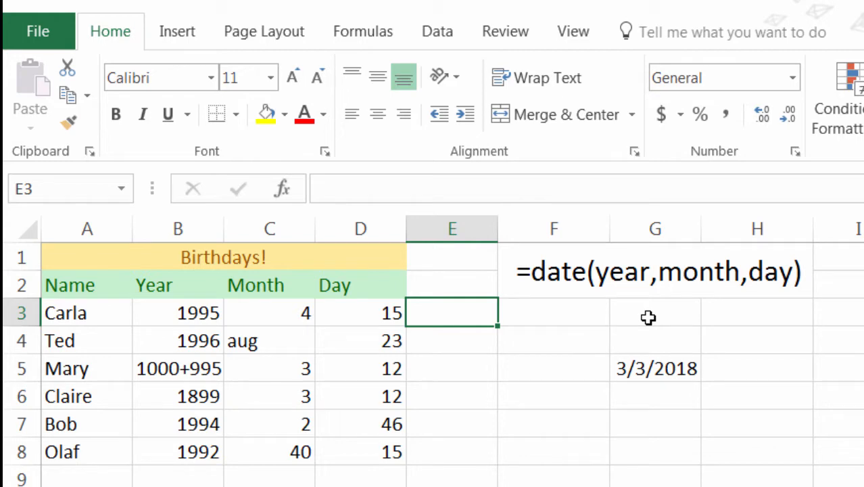
{"action": "type", "text": "=date("}
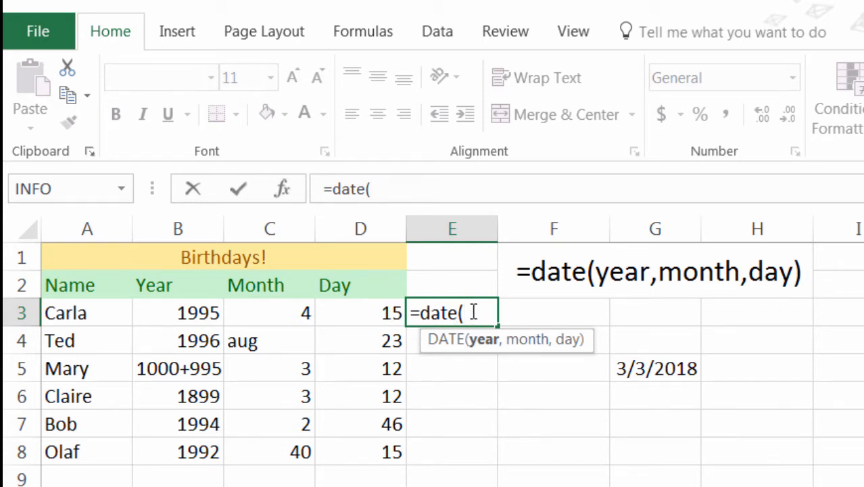
{"action": "left_click", "coordinate": [172, 313]}
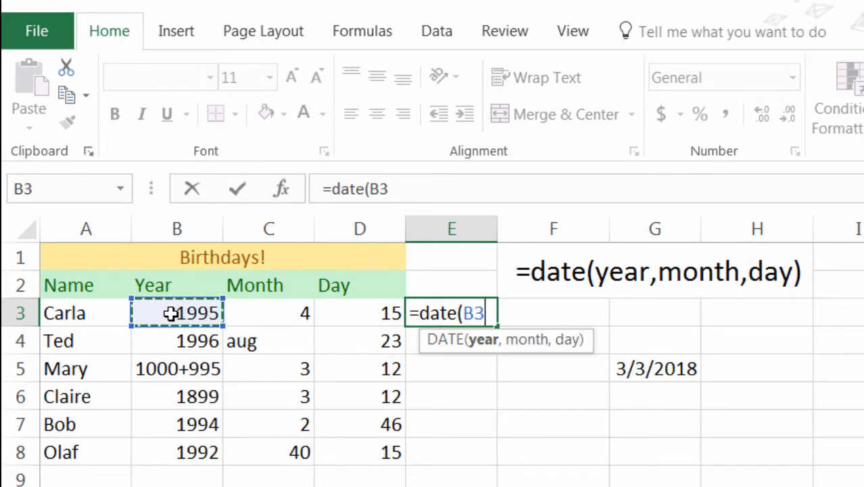
{"action": "type", "text": ","}
{"action": "left_click", "coordinate": [266, 312]}
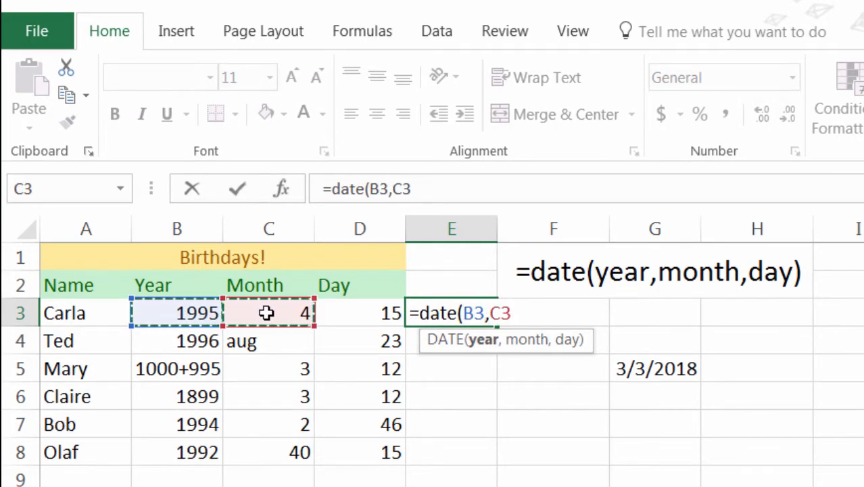
{"action": "type", "text": ","}
{"action": "left_click", "coordinate": [336, 314]}
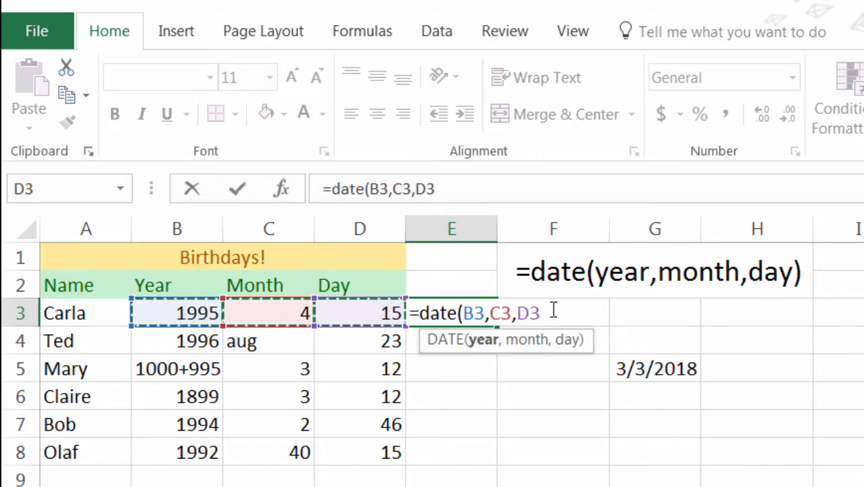
{"action": "type", "text": ")"}
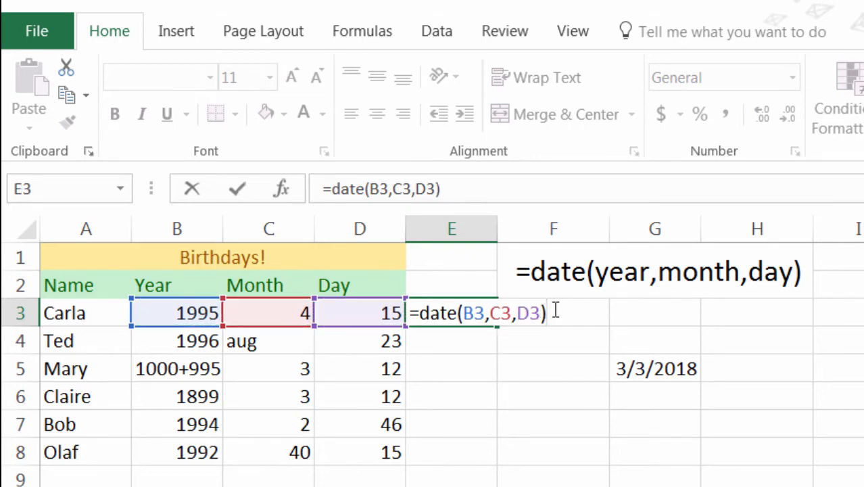
{"action": "key", "text": "Return"}
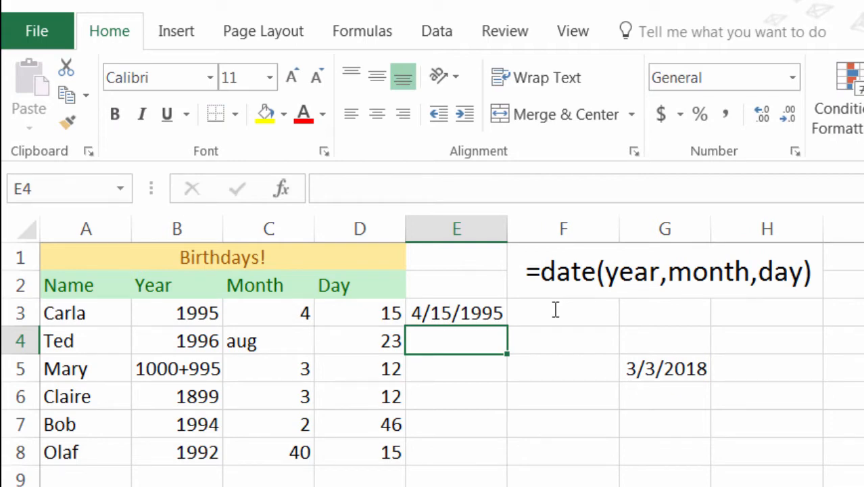
{"action": "key", "text": "Up"}
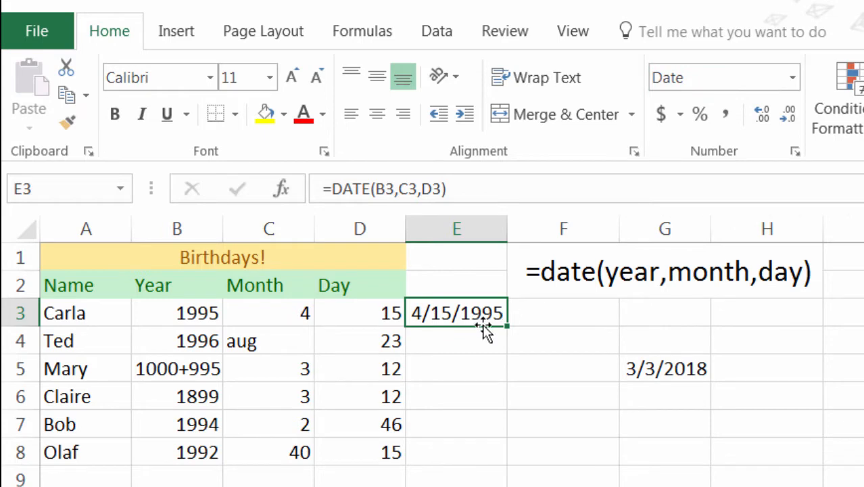
{"action": "left_click", "coordinate": [491, 341]}
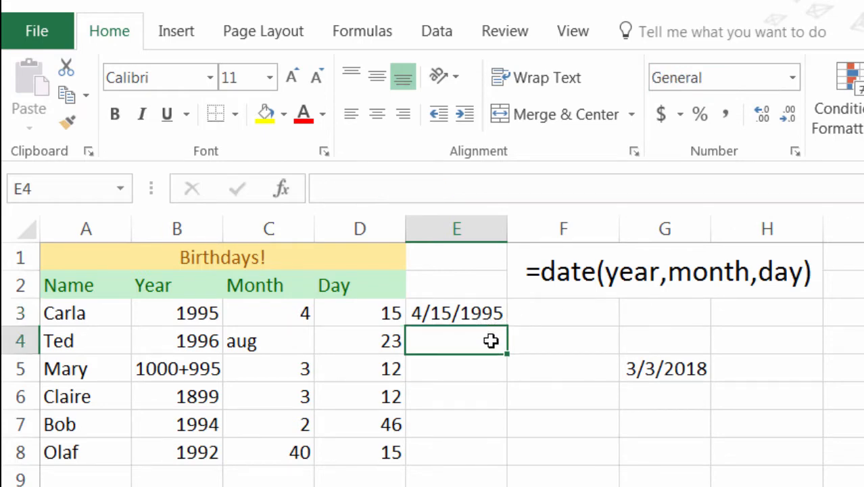
{"action": "type", "text": "=date("}
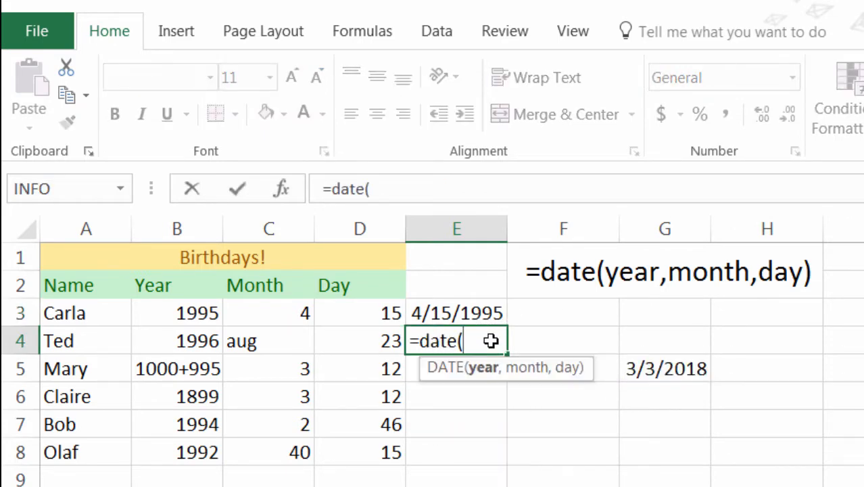
{"action": "key", "text": "BackSpace"}
{"action": "key", "text": "BackSpace"}
{"action": "key", "text": "BackSpace"}
{"action": "key", "text": "Escape"}
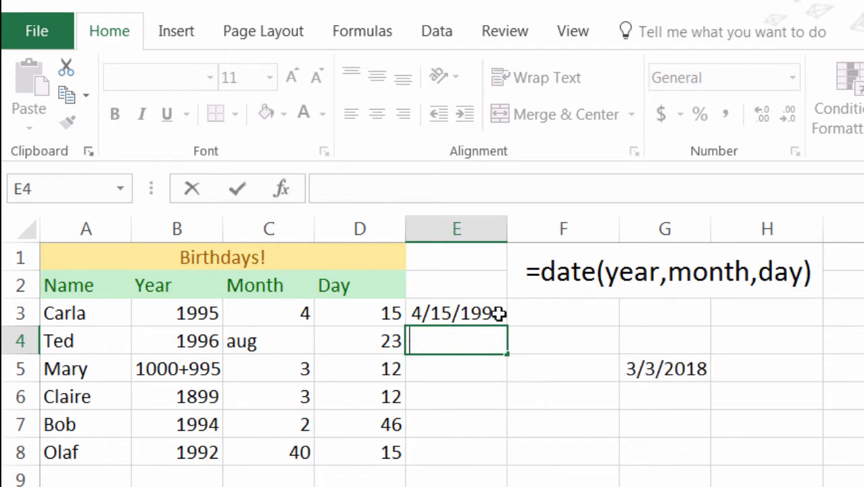
Fill the DATE formula from E3 down through E8
{"action": "left_click", "coordinate": [497, 313]}
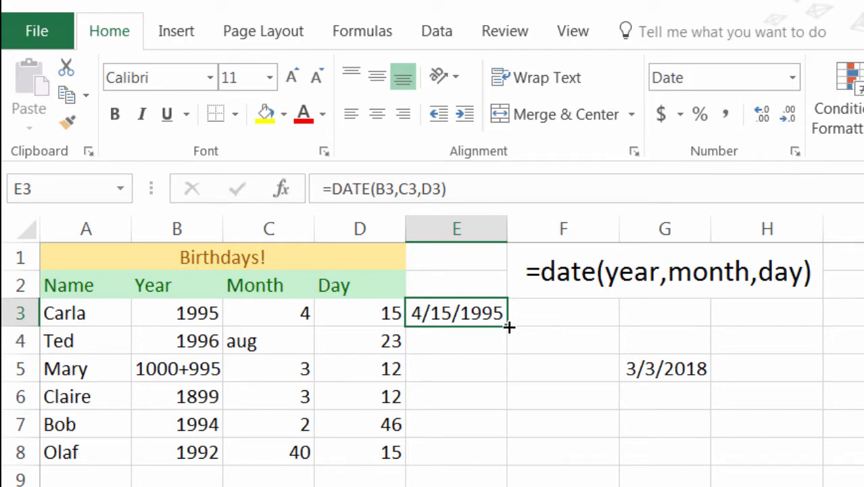
{"action": "left_click_drag", "start_coordinate": [509, 326], "coordinate": [509, 459]}
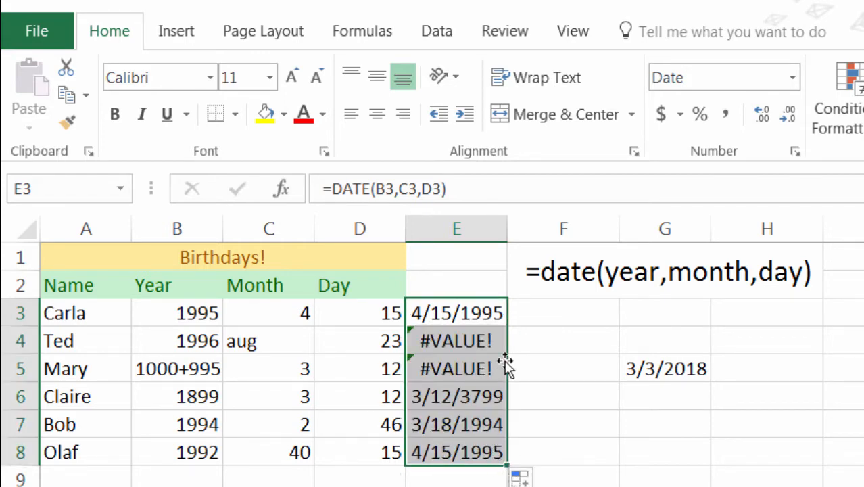
{"action": "left_click", "coordinate": [511, 342]}
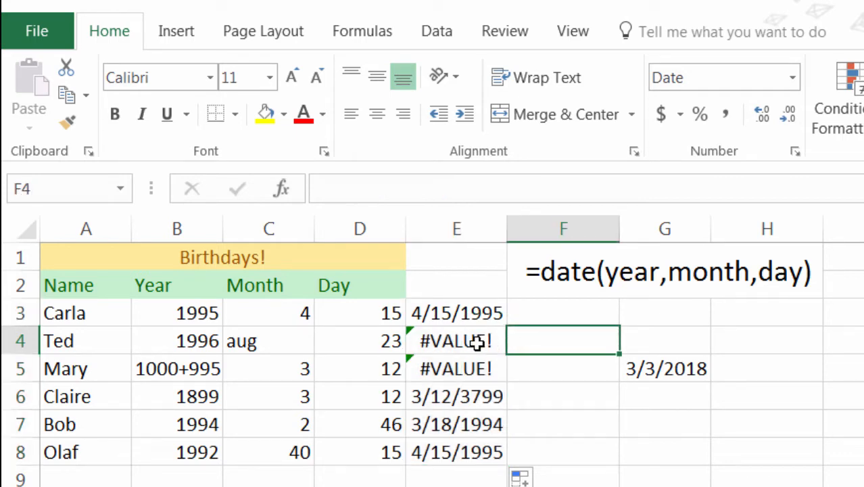
Check the error explanation for E4 and replace the text month in C4 with 08
{"action": "left_click", "coordinate": [478, 343]}
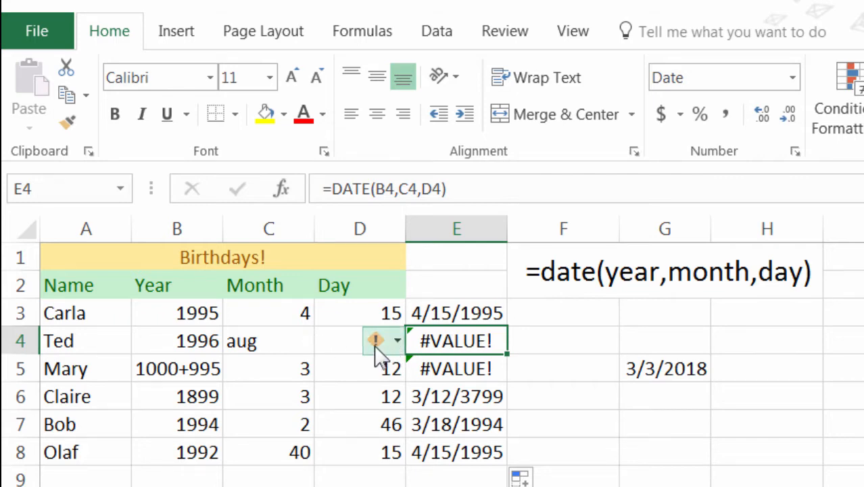
{"action": "mouse_move", "coordinate": [377, 346]}
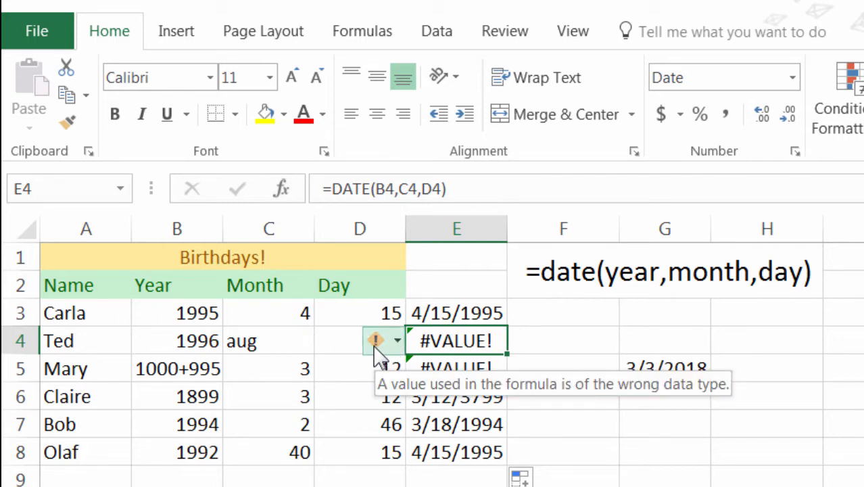
{"action": "left_click", "coordinate": [307, 345]}
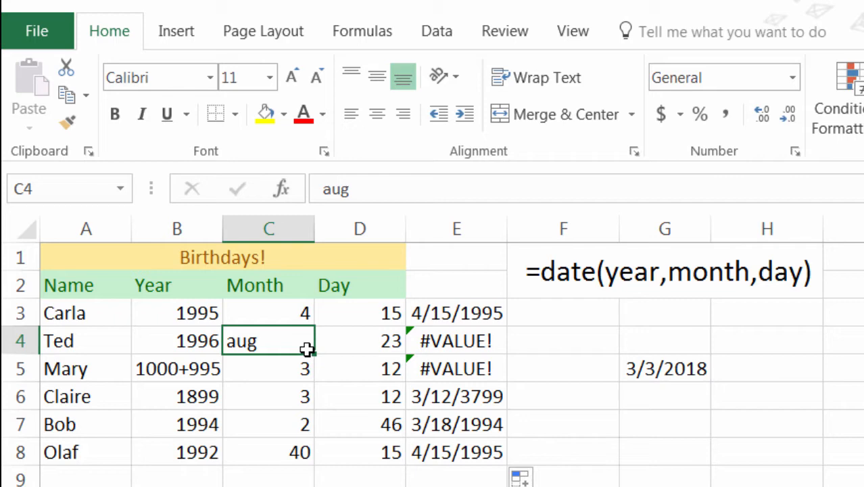
{"action": "type", "text": "08"}
{"action": "key", "text": "Return"}
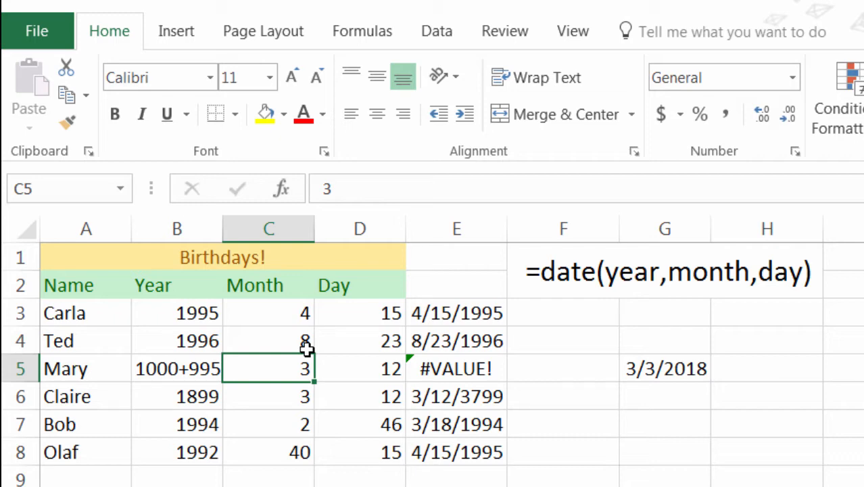
Replace the text expression in year cell B5 with the number 1995
{"action": "key", "text": "Left"}
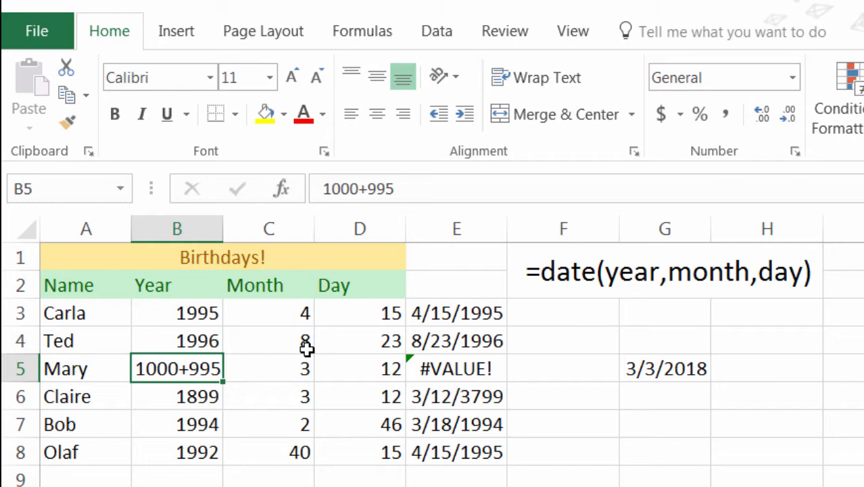
{"action": "type", "text": "19"}
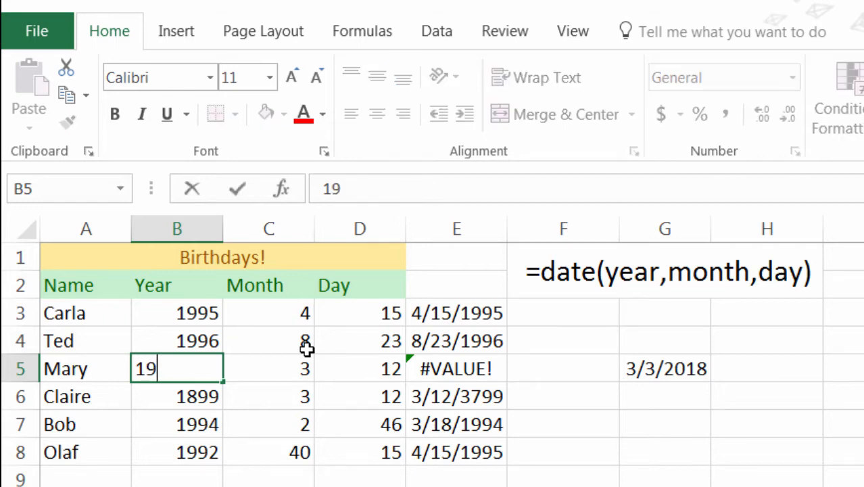
{"action": "type", "text": "95"}
{"action": "key", "text": "Return"}
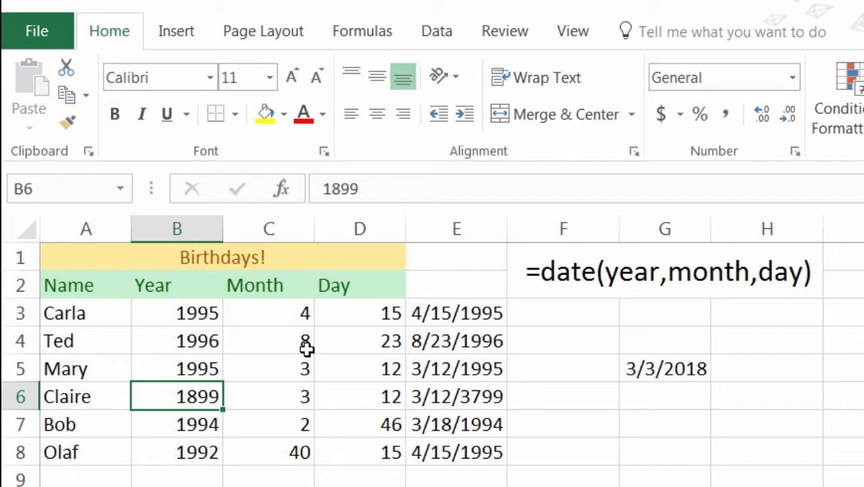
Check the DATE formula in E6, and enter 1900 in G7 and 1899 in G8
{"action": "key", "text": "Right"}
{"action": "key", "text": "Right"}
{"action": "key", "text": "Right"}
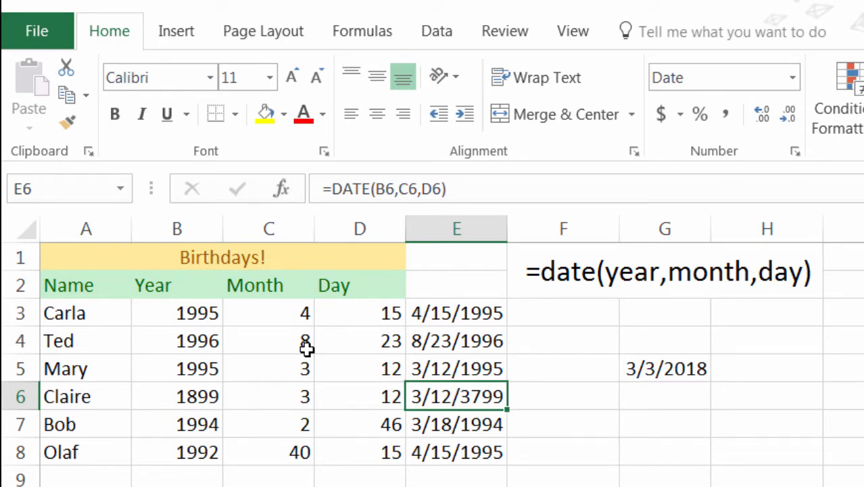
{"action": "key", "text": "Right"}
{"action": "key", "text": "Right"}
{"action": "key", "text": "Down"}
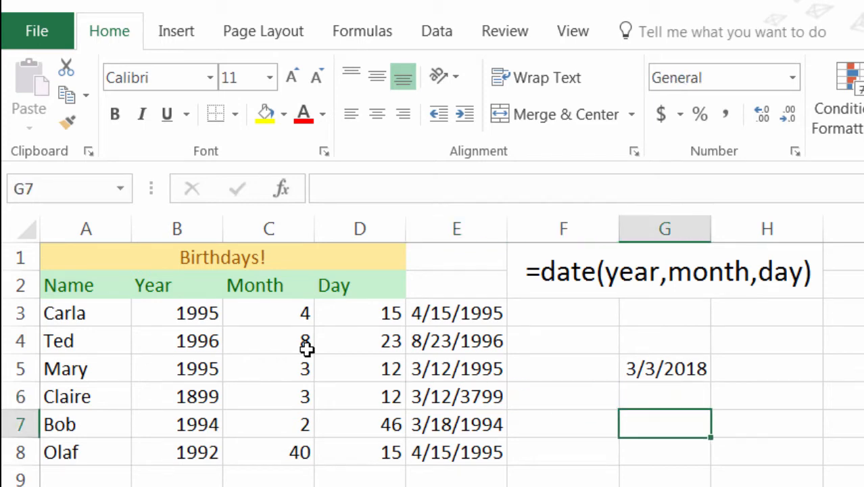
{"action": "type", "text": "1900"}
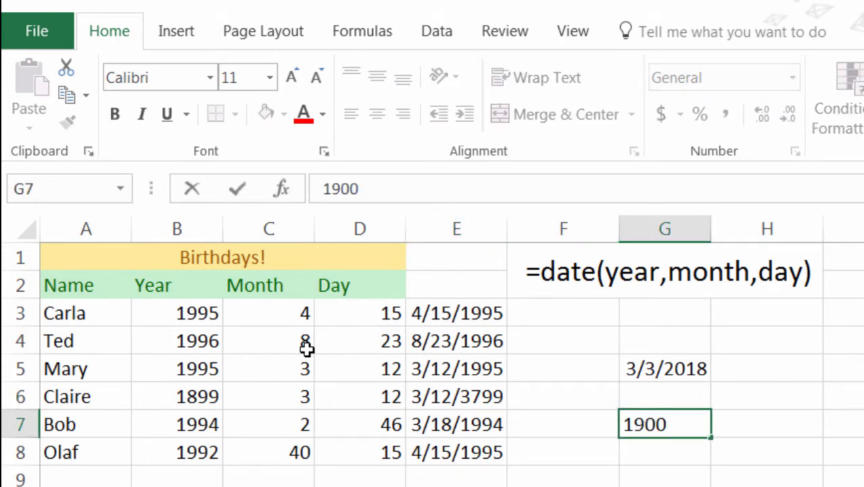
{"action": "key", "text": "Return"}
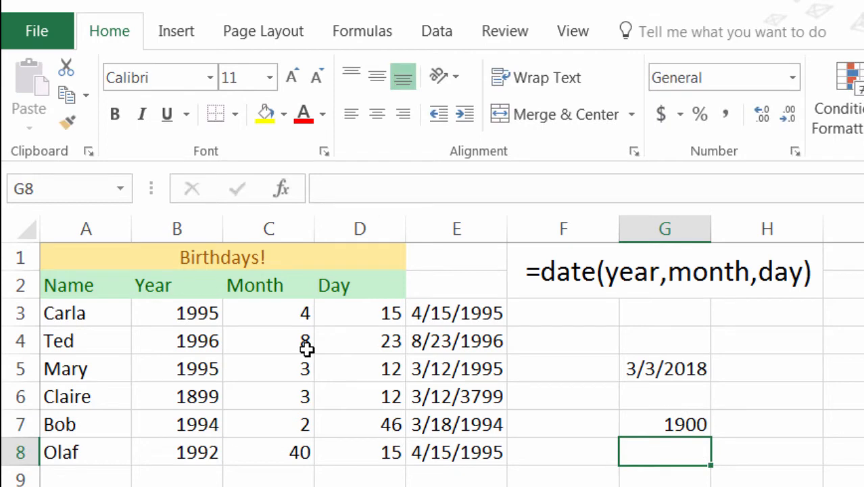
{"action": "type", "text": "1899"}
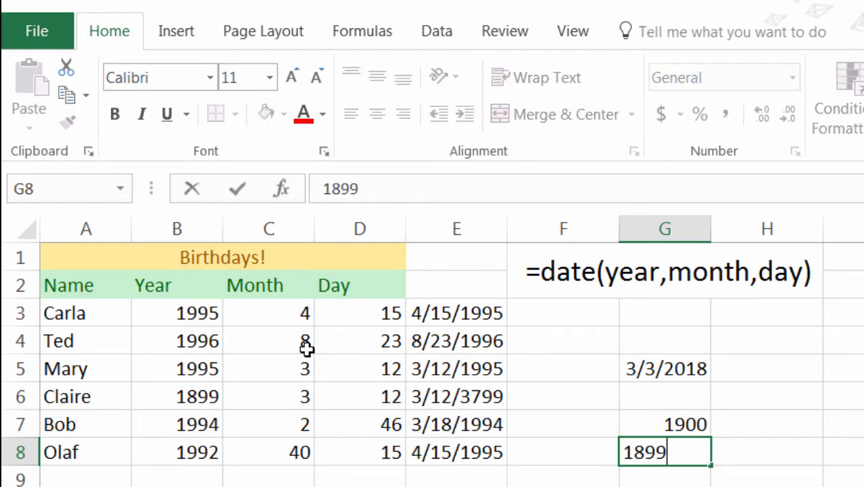
{"action": "key", "text": "Return"}
Add up G7 and G8 with an AutoSum in G9
{"action": "key", "text": "shift+Up"}
{"action": "key", "text": "shift+Up"}
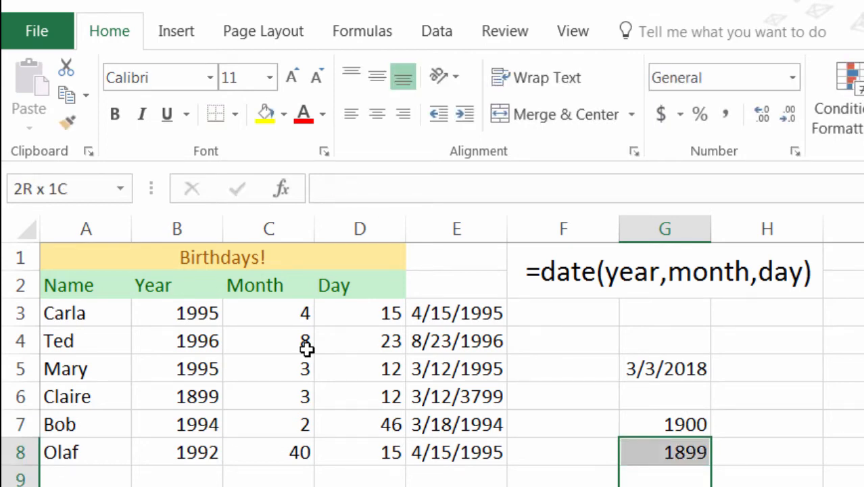
{"action": "key", "text": "alt+equal"}
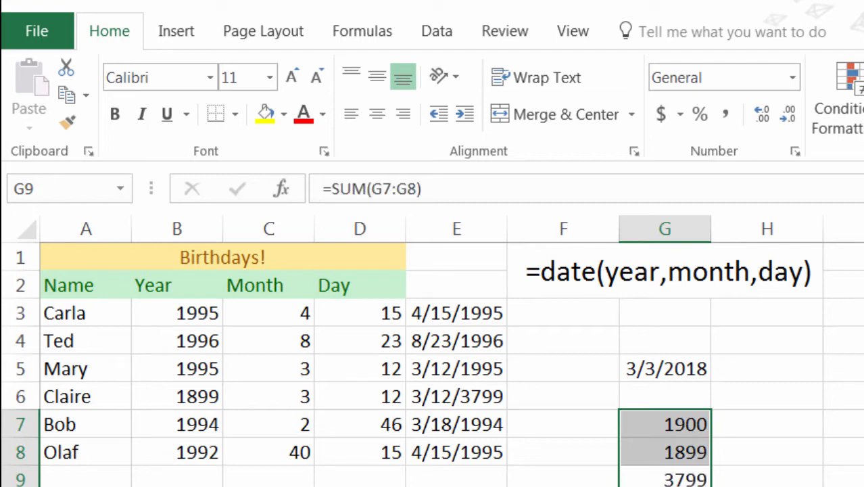
{"action": "left_click", "coordinate": [642, 475]}
{"action": "left_click_drag", "start_coordinate": [728, 433], "coordinate": [731, 425]}
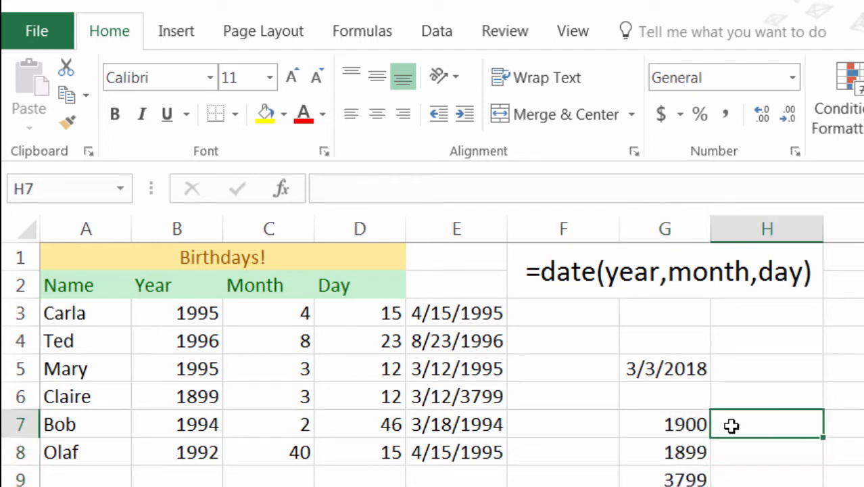
Enter 102 in H7 and 1900 in H8, and add them up with an AutoSum in H9
{"action": "type", "text": "102"}
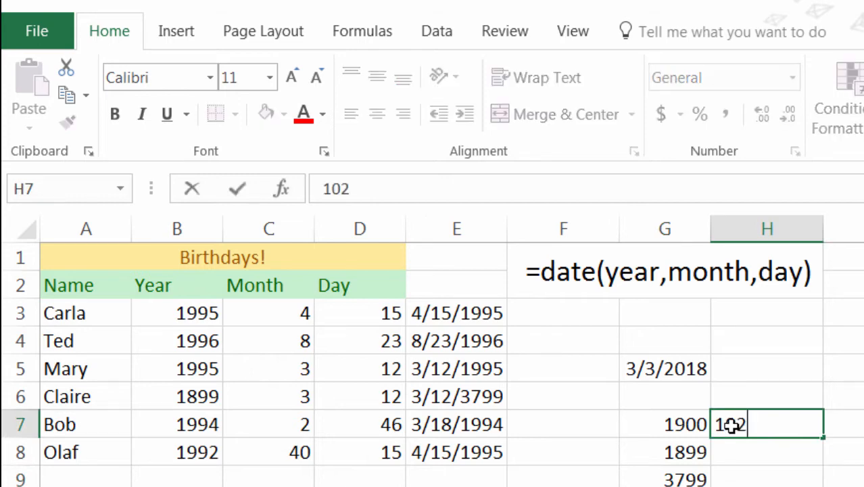
{"action": "key", "text": "Return"}
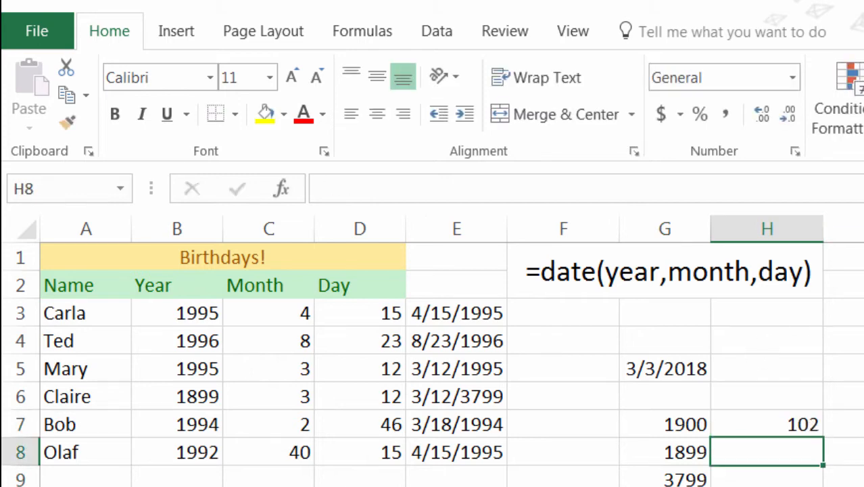
{"action": "type", "text": "1900"}
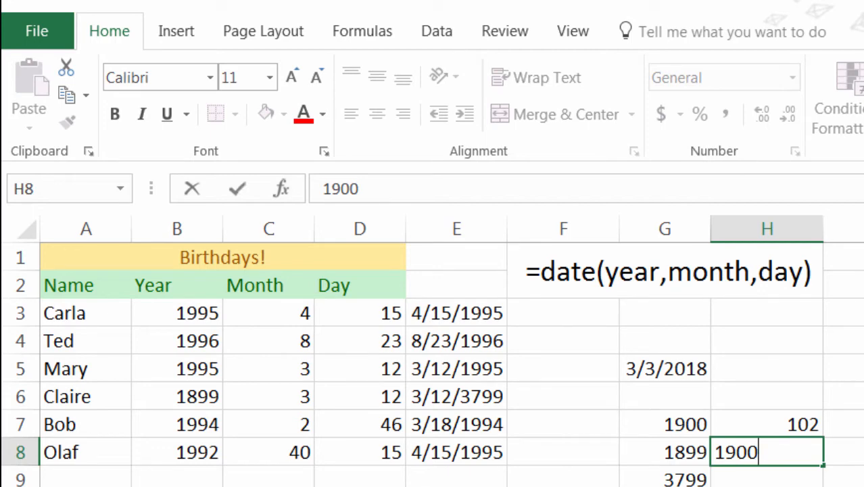
{"action": "key", "text": "shift+Up"}
{"action": "key", "text": "alt+equal"}
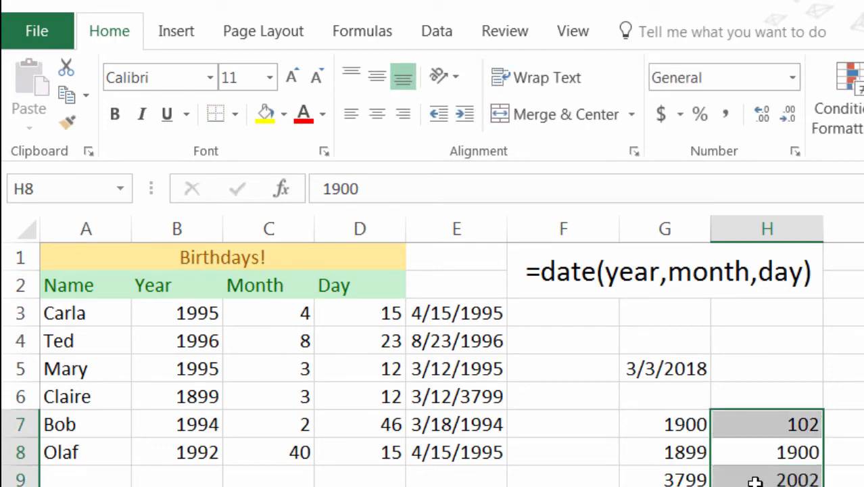
Clear the scratch numbers and sums from G7:H9
{"action": "left_click_drag", "start_coordinate": [762, 475], "coordinate": [673, 425]}
{"action": "key", "text": "Delete"}
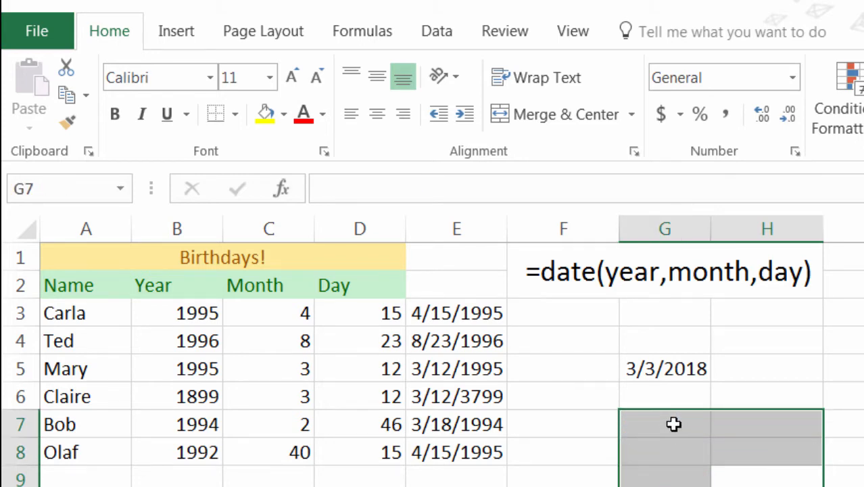
{"action": "left_click", "coordinate": [673, 424]}
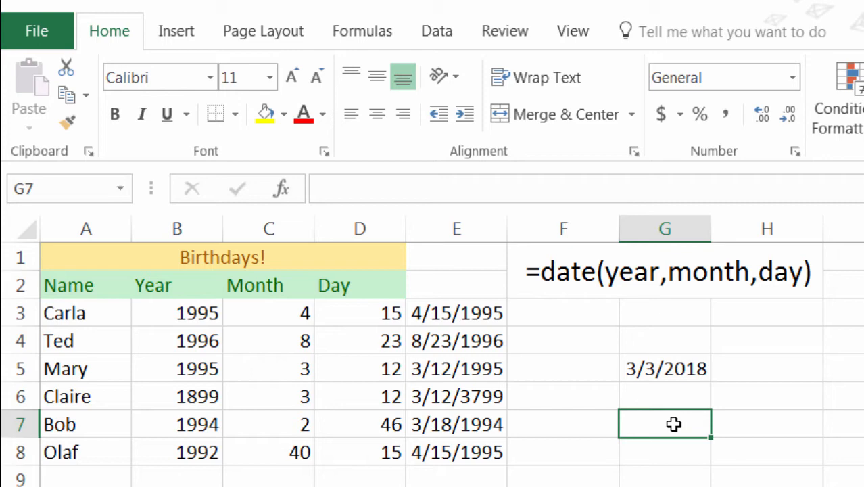
Replace the year in B6 with 1999
{"action": "key", "text": "Up"}
{"action": "key", "text": "Left"}
{"action": "key", "text": "Left"}
{"action": "key", "text": "Left"}
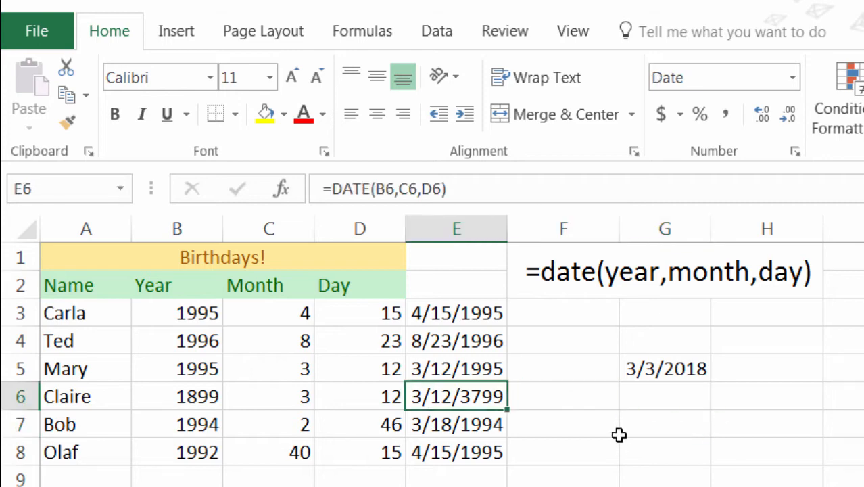
{"action": "key", "text": "Left"}
{"action": "key", "text": "Left"}
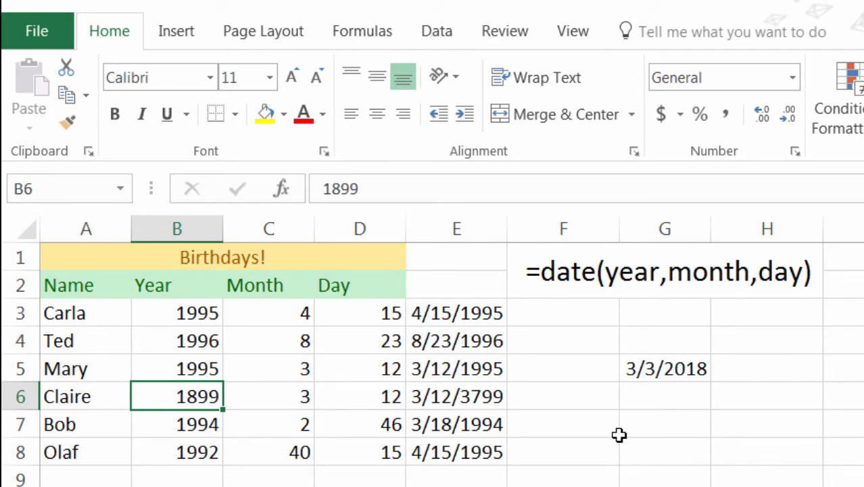
{"action": "type", "text": "1999"}
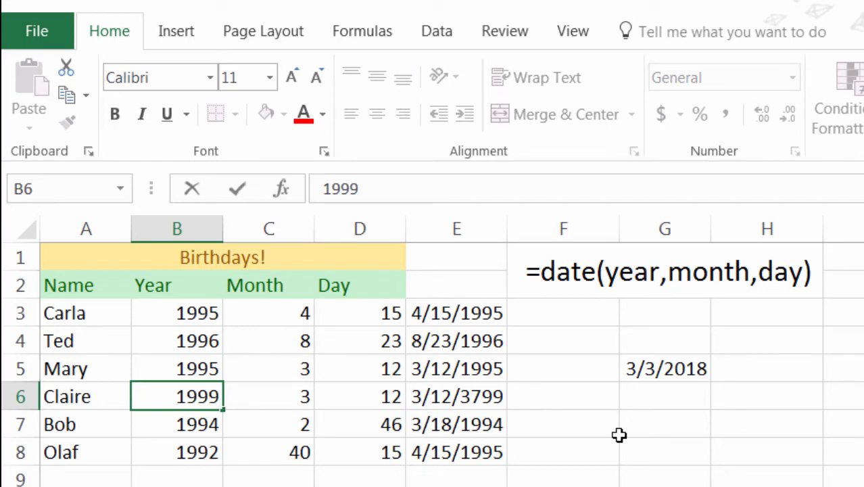
{"action": "key", "text": "ctrl+Return"}
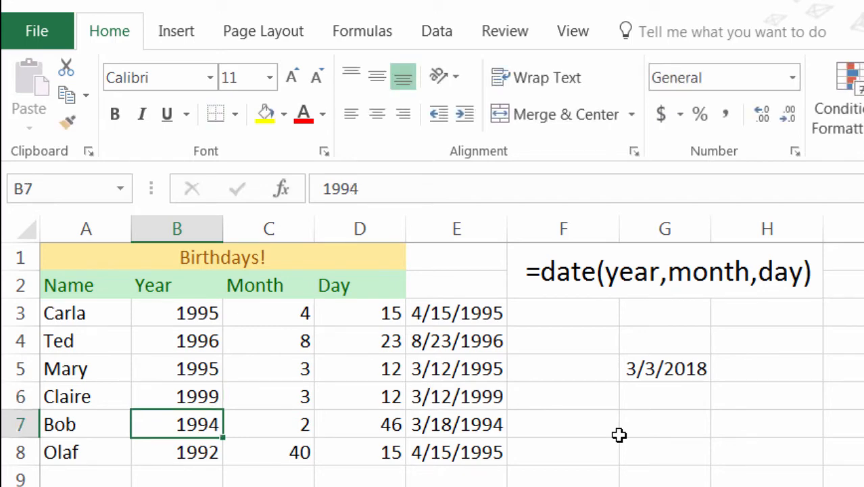
Check the month, day and DATE formula in row 7, and set the day in D7 to 26
{"action": "key", "text": "Right"}
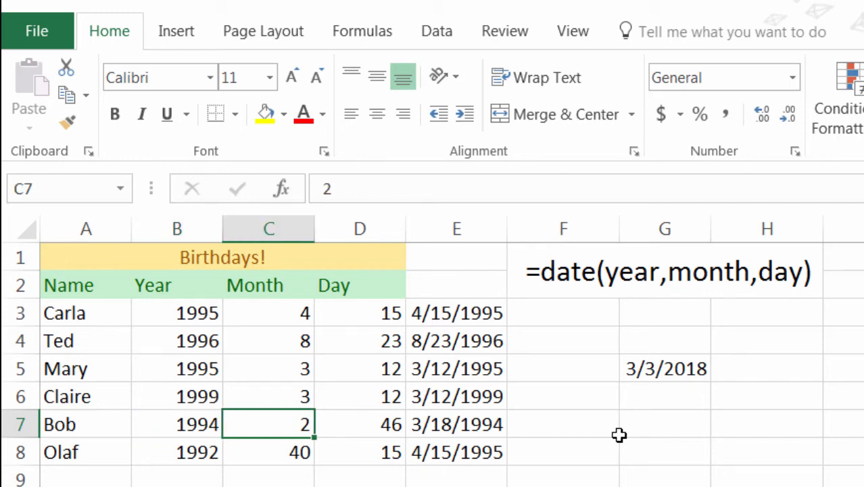
{"action": "key", "text": "Right"}
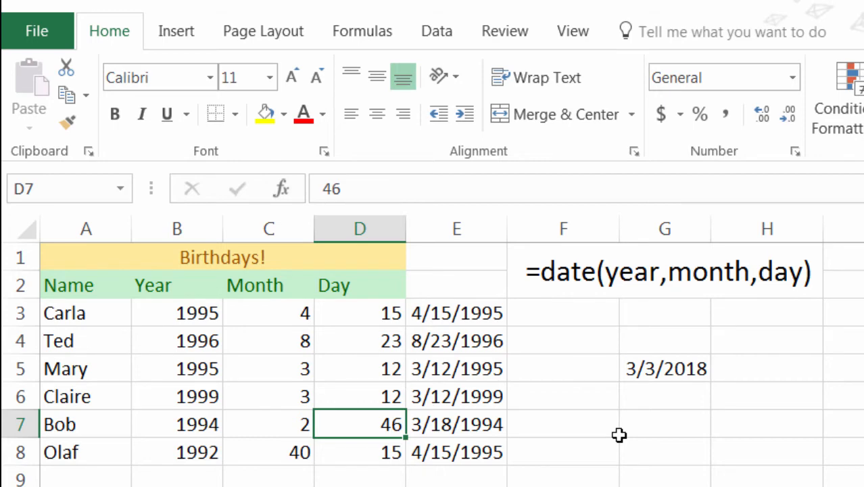
{"action": "key", "text": "Right"}
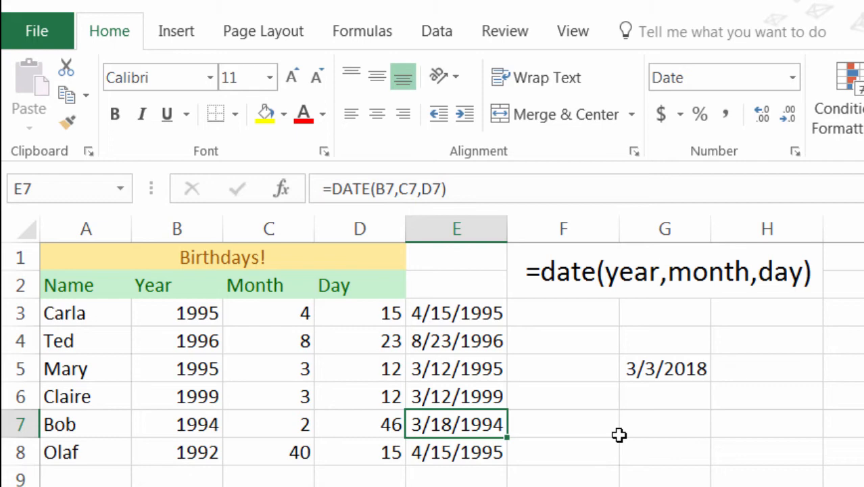
{"action": "key", "text": "Left"}
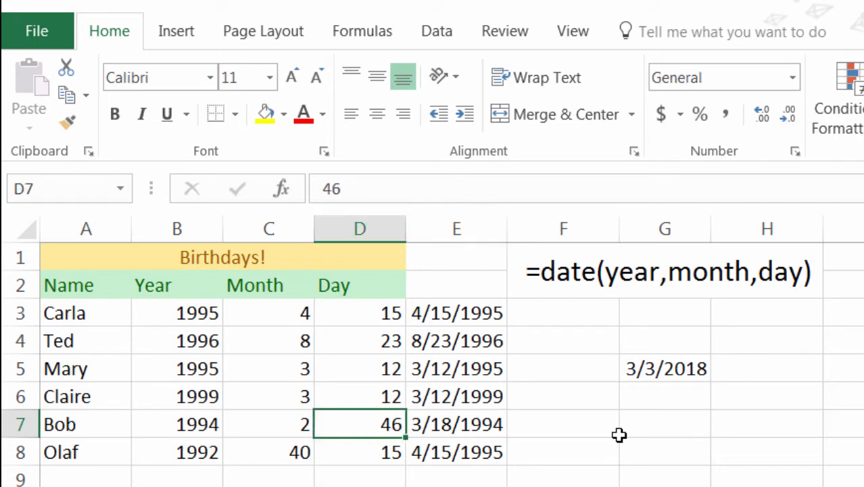
{"action": "type", "text": "26"}
{"action": "key", "text": "Return"}
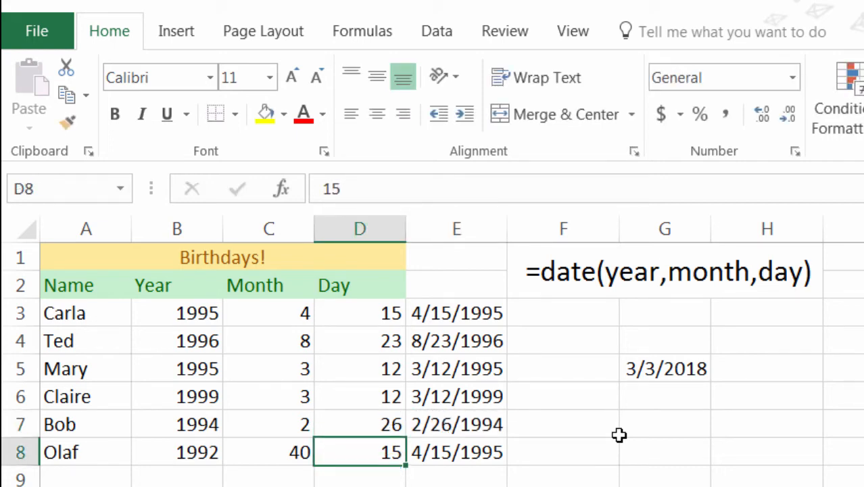
Examine the year, month and DATE formula in row 8, cells B8 to E8
{"action": "key", "text": "Up"}
{"action": "key", "text": "Right"}
{"action": "key", "text": "Down"}
{"action": "key", "text": "Down"}
{"action": "key", "text": "Left"}
{"action": "key", "text": "Left"}
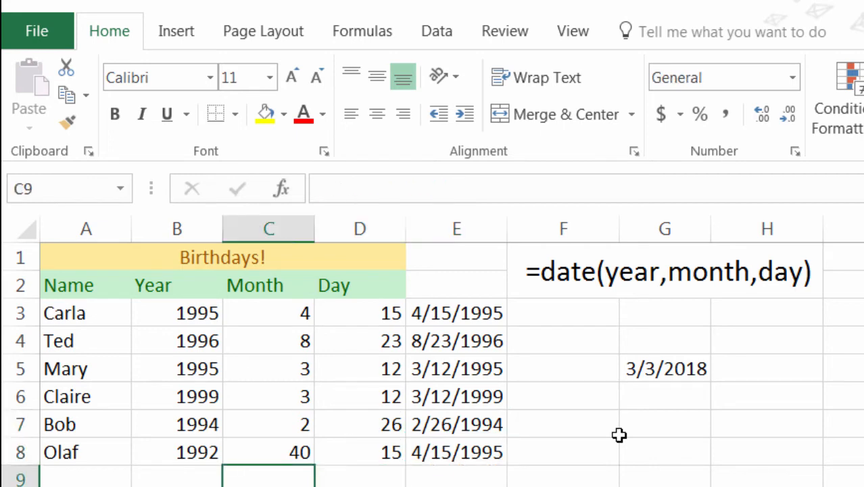
{"action": "key", "text": "Up"}
{"action": "key", "text": "Left"}
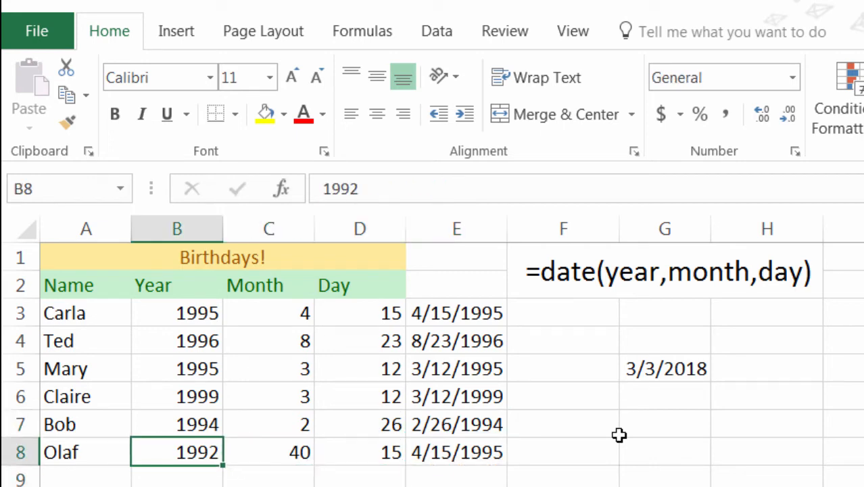
{"action": "key", "text": "Right"}
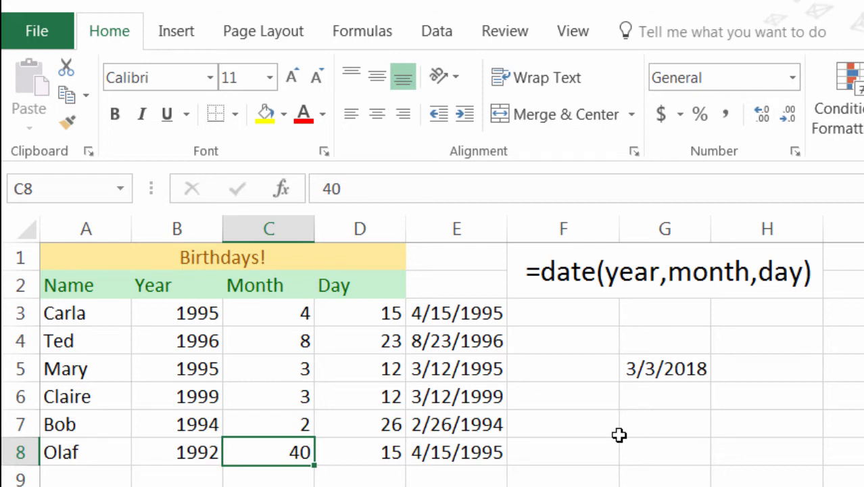
{"action": "key", "text": "Right"}
{"action": "key", "text": "Right"}
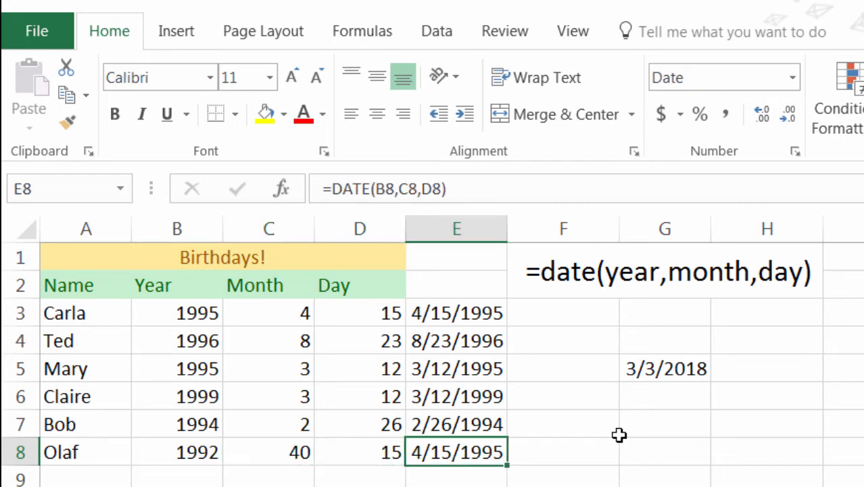
Break down the month number of C8 below it by entering 12, 12, 12 and 4 in C9:C12
{"action": "key", "text": "Down"}
{"action": "key", "text": "Left"}
{"action": "key", "text": "Left"}
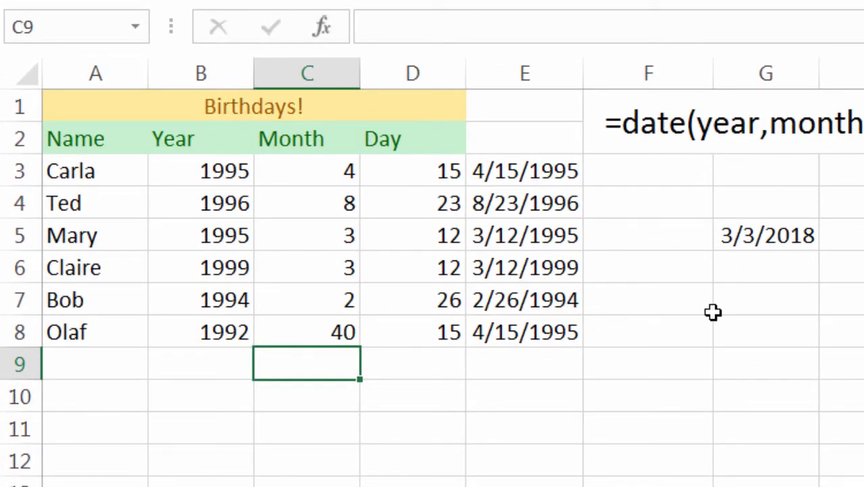
{"action": "type", "text": "12"}
{"action": "key", "text": "ctrl+Return"}
{"action": "key", "text": "Down"}
{"action": "type", "text": "12"}
{"action": "key", "text": "ctrl+Return"}
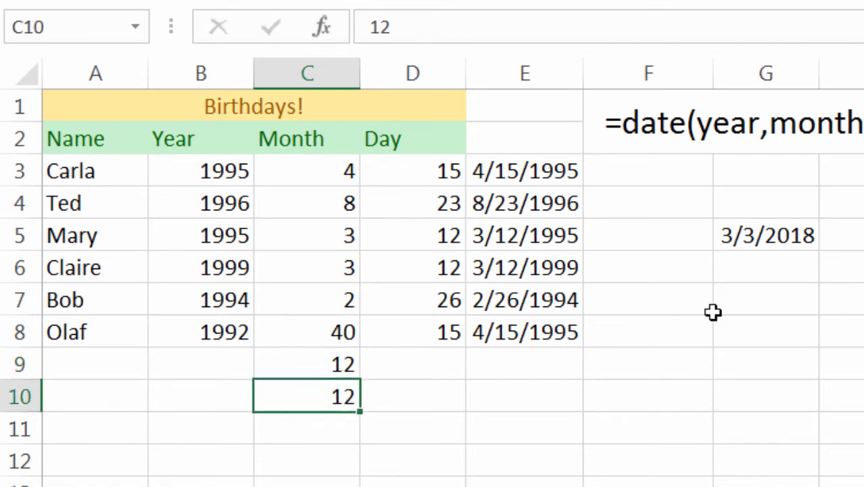
{"action": "key", "text": "Down"}
{"action": "type", "text": "12"}
{"action": "key", "text": "Return"}
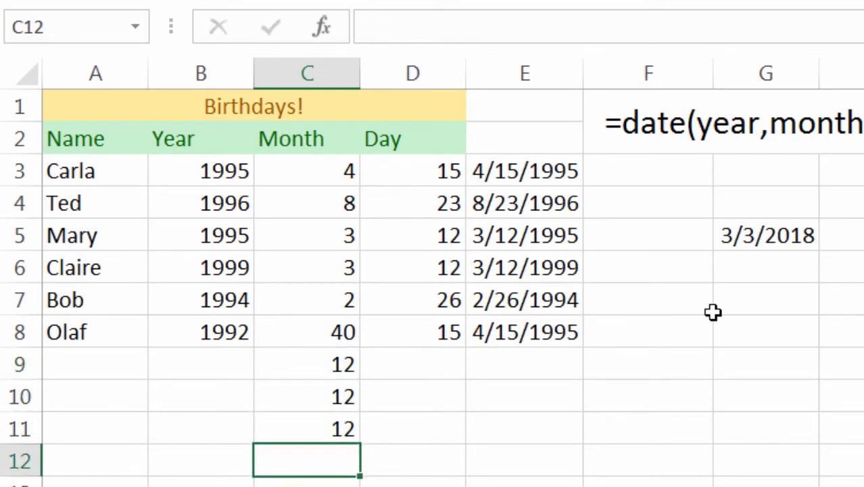
{"action": "type", "text": "4"}
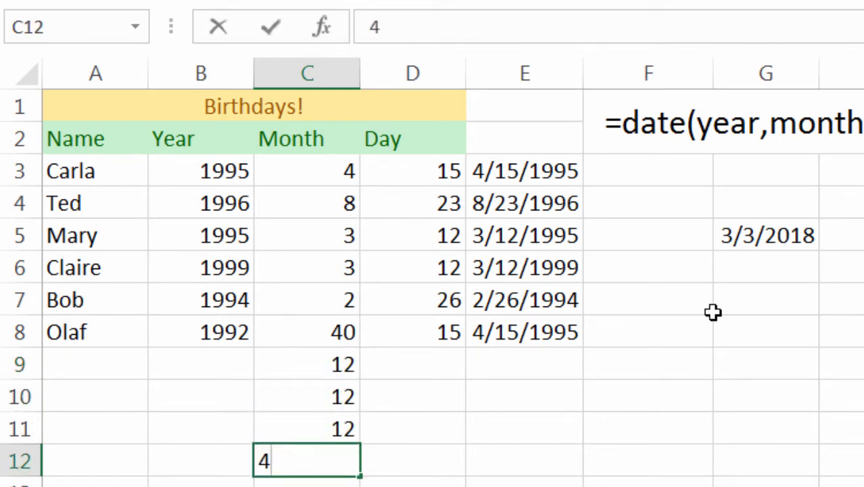
{"action": "key", "text": "Return"}
Clear the helper numbers from C9:C12
{"action": "key", "text": "Up"}
{"action": "key", "text": "shift+Up"}
{"action": "key", "text": "shift+Up"}
{"action": "key", "text": "shift+Up"}
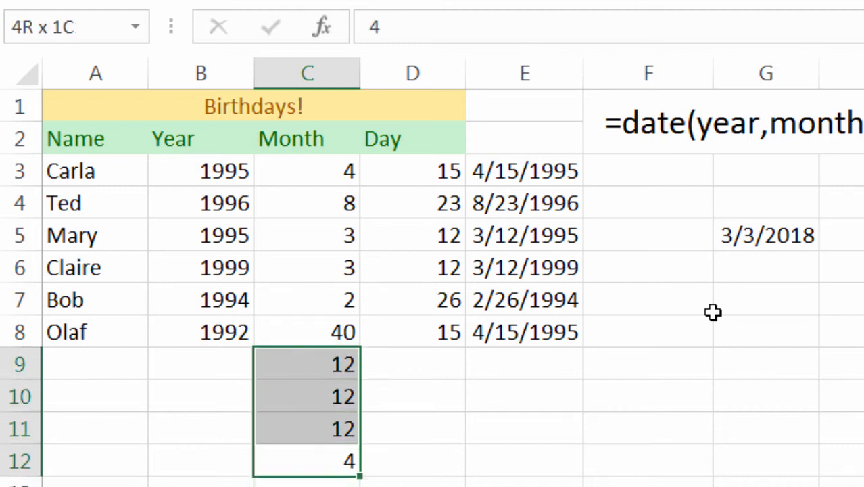
{"action": "key", "text": "Delete"}
Set the month in C8 to 4 and check the DATE formula in E8
{"action": "key", "text": "Up"}
{"action": "key", "text": "Up"}
{"action": "key", "text": "Up"}
{"action": "key", "text": "Up"}
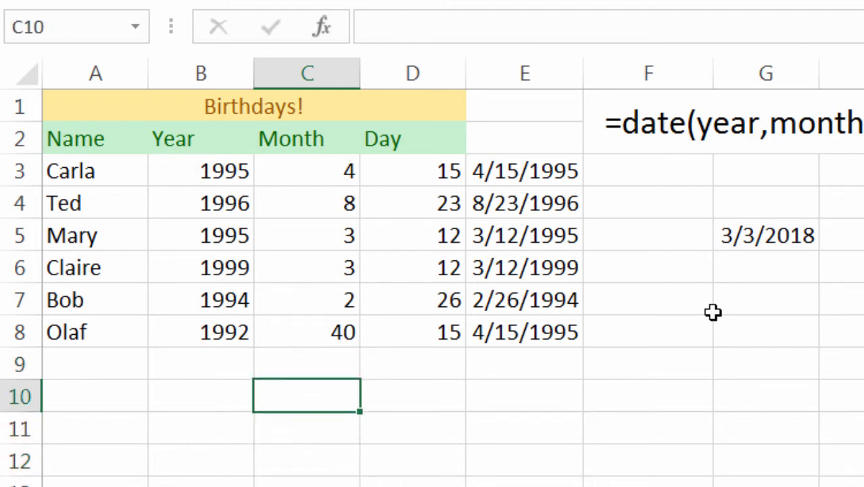
{"action": "key", "text": "F2"}
{"action": "key", "text": "Delete"}
{"action": "key", "text": "Right"}
{"action": "type", "text": "4"}
{"action": "key", "text": "Return"}
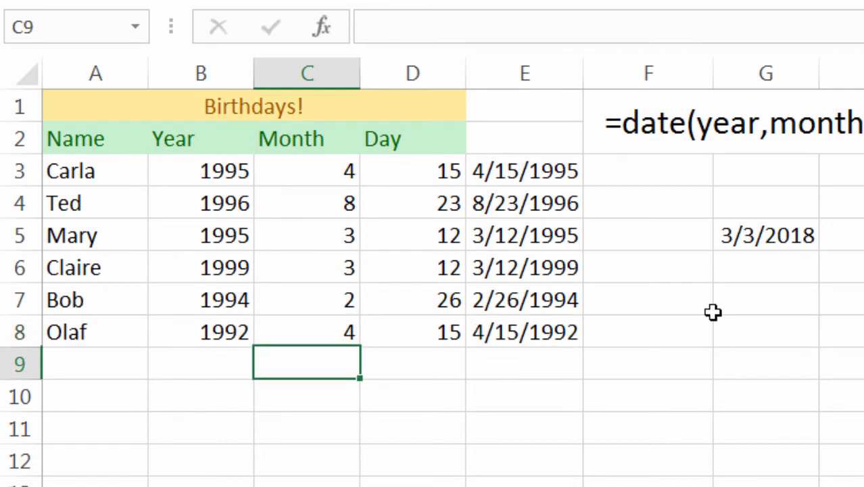
{"action": "key", "text": "Up"}
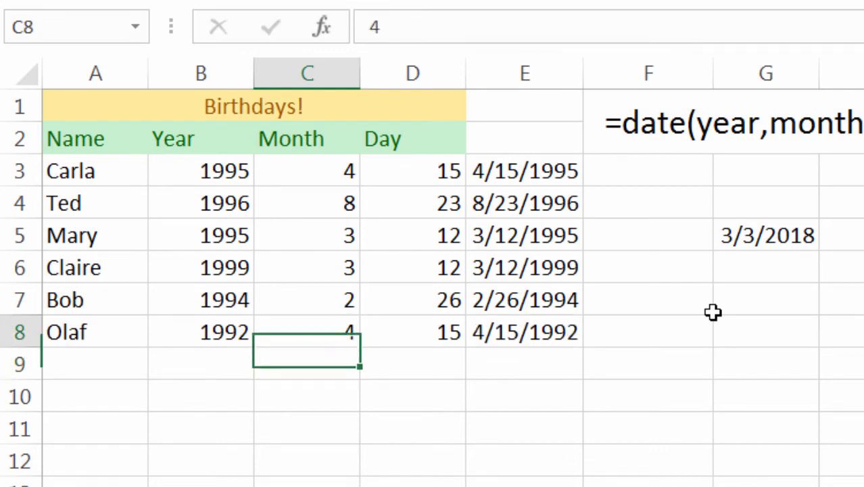
{"action": "key", "text": "Right"}
{"action": "key", "text": "Right"}
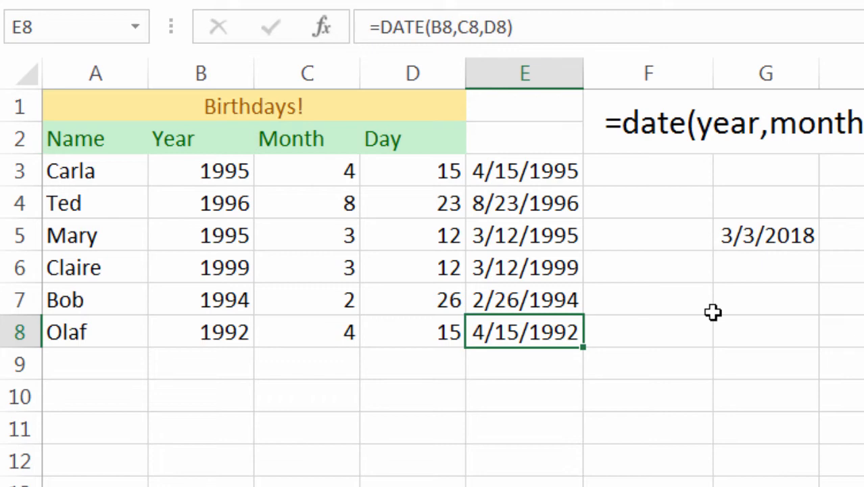
Go to the Birthdays! Part 2 table and examine the first Struct Bday formula in L3
{"action": "key", "text": "Right"}
{"action": "key", "text": "Up"}
{"action": "key", "text": "Right"}
{"action": "key", "text": "Up"}
{"action": "key", "text": "Right"}
{"action": "key", "text": "Right"}
{"action": "key", "text": "Right"}
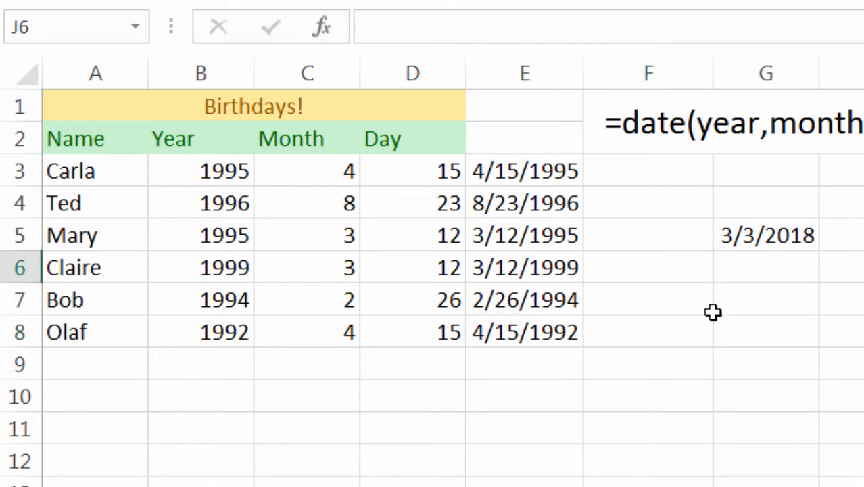
{"action": "key", "text": "Up"}
{"action": "key", "text": "Right"}
{"action": "key", "text": "Right"}
{"action": "key", "text": "Up"}
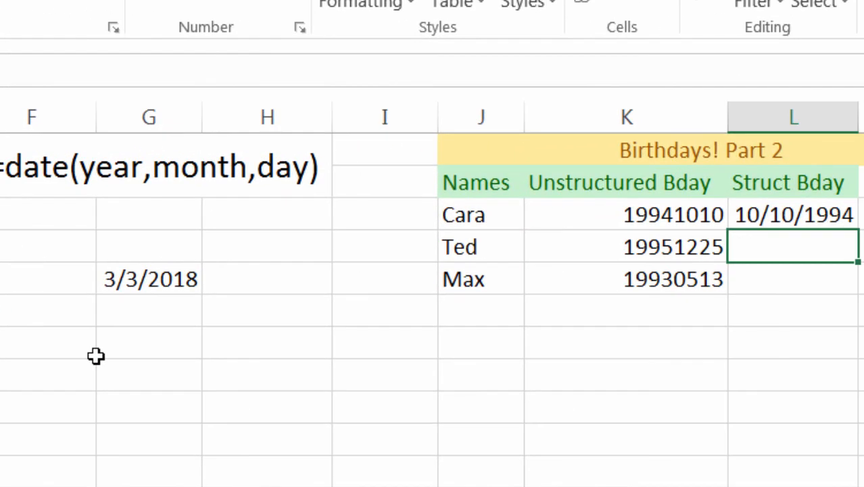
{"action": "key", "text": "Up"}
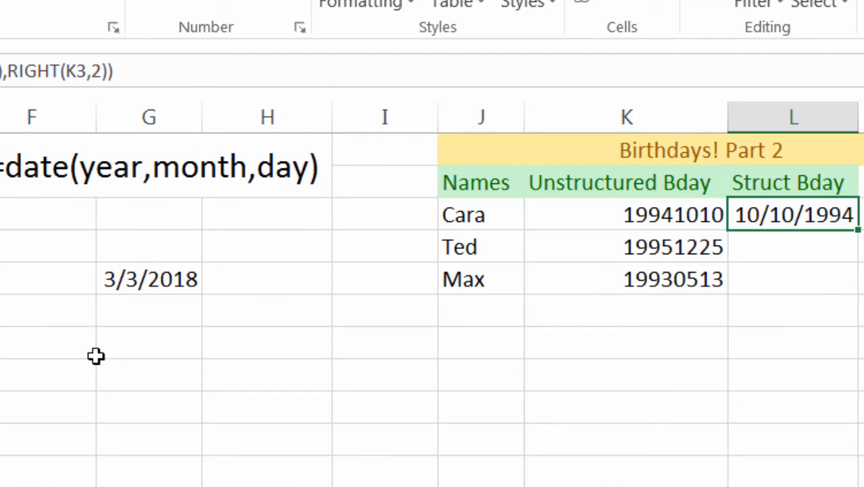
Compare the unstructured birthdays in K3 and K4 with the LEFT, MID and RIGHT arguments of the DATE formula in L3
{"action": "key", "text": "Left"}
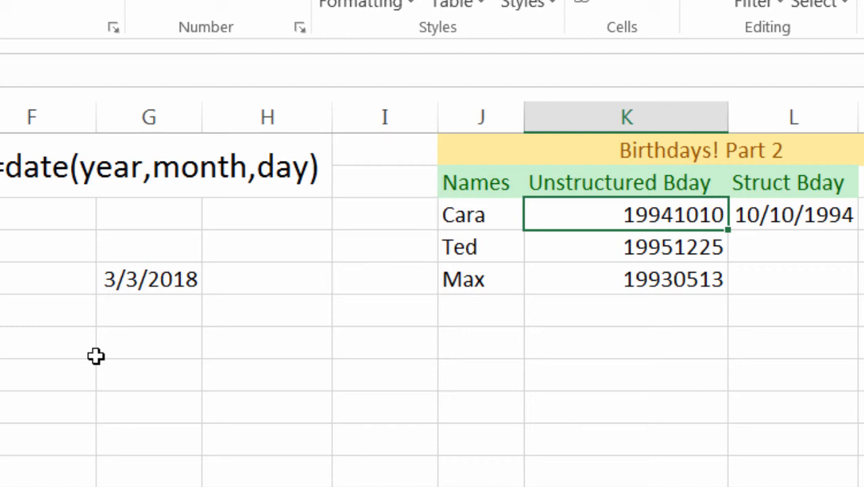
{"action": "key", "text": "Down"}
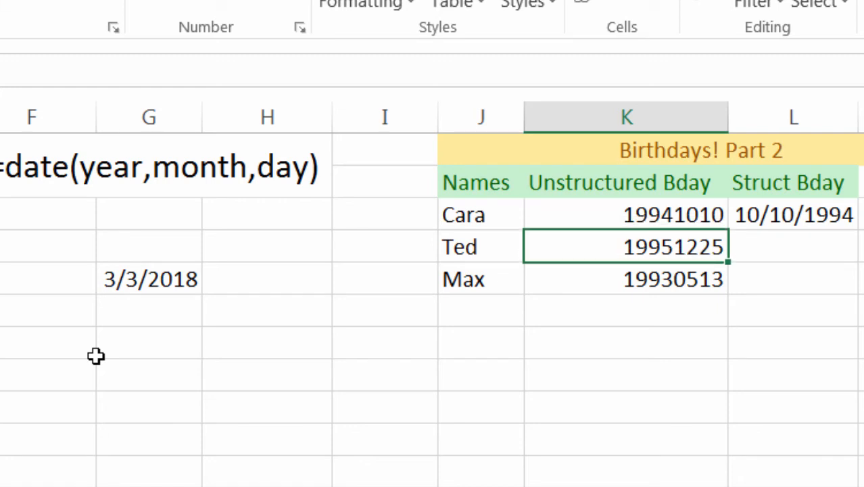
{"action": "key", "text": "Up"}
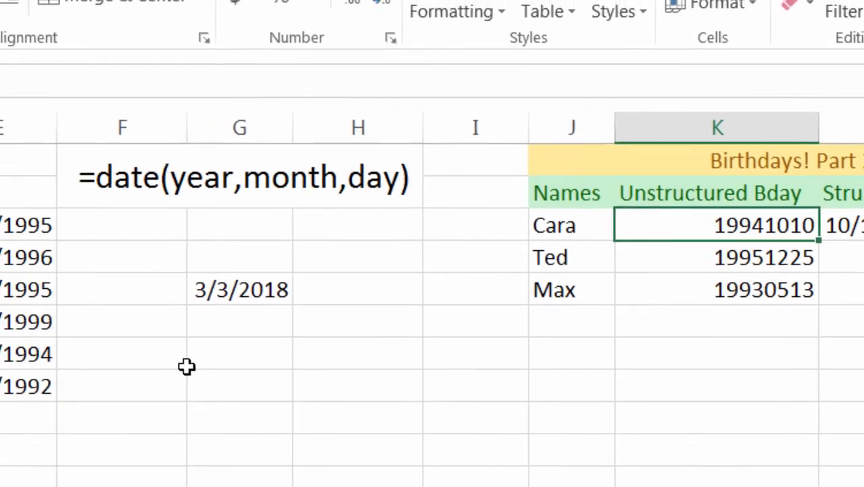
{"action": "key", "text": "Right"}
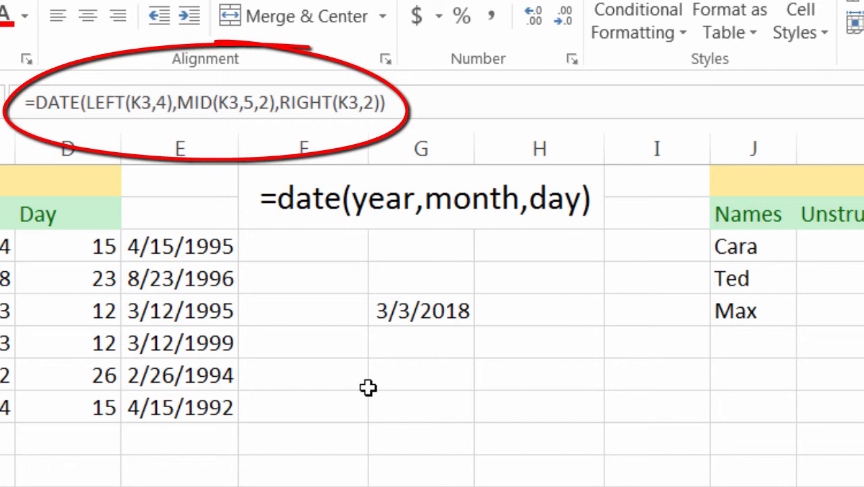
Review the DATE formula in L3 and fill it down through L5 for the remaining birthdays
{"action": "key", "text": "F2"}
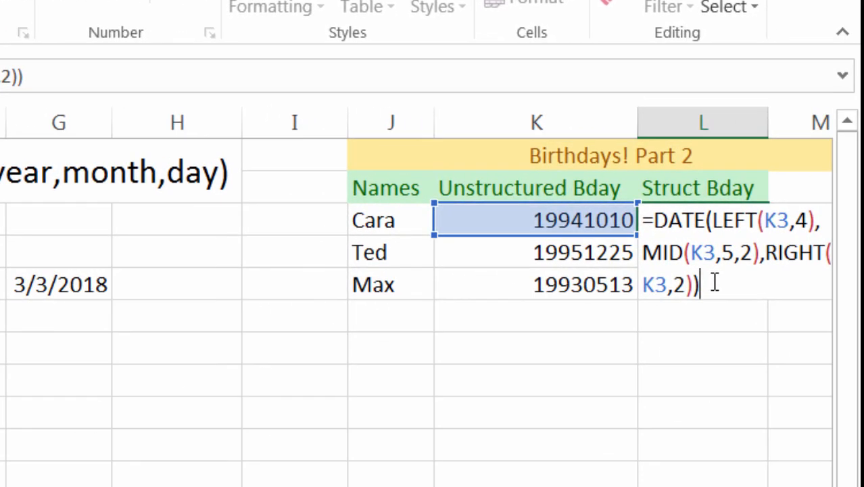
{"action": "key", "text": "Return"}
{"action": "key", "text": "Up"}
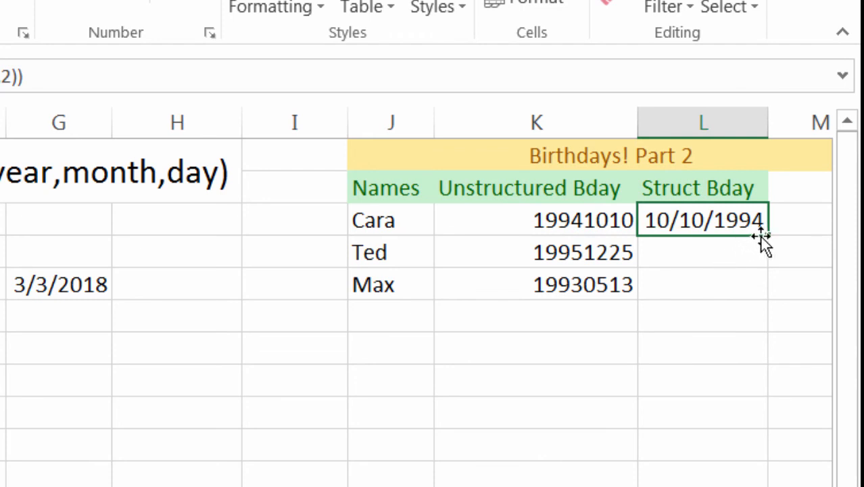
{"action": "left_click_drag", "start_coordinate": [771, 235], "coordinate": [772, 298]}
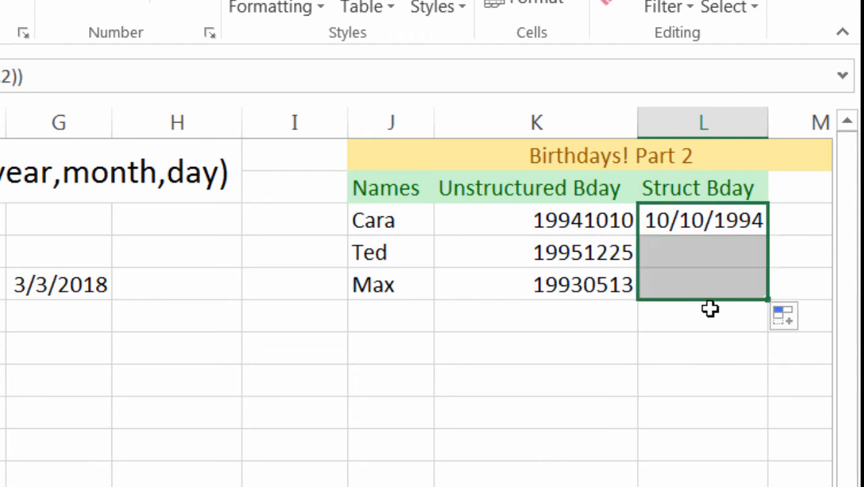
Remove the leading zero of the month from the unstructured birthday in K5 to test the formula in L5
{"action": "left_click", "coordinate": [574, 295]}
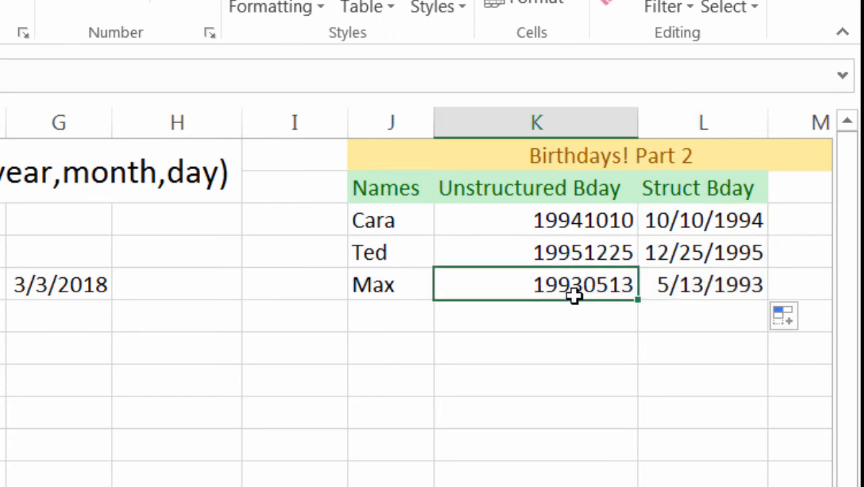
{"action": "key", "text": "F2"}
{"action": "key", "text": "Left"}
{"action": "key", "text": "Left"}
{"action": "key", "text": "Left"}
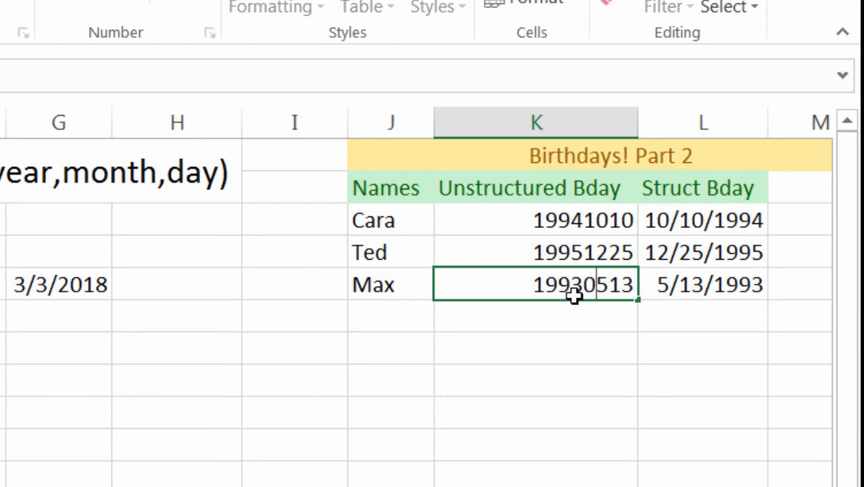
{"action": "key", "text": "BackSpace"}
{"action": "key", "text": "Return"}
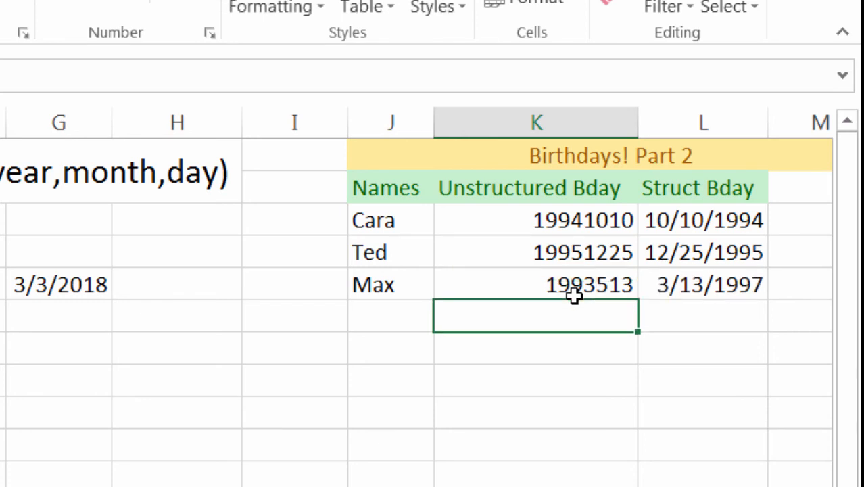
Restore the leading 0 before the month in the unstructured birthday in K5
{"action": "key", "text": "Up"}
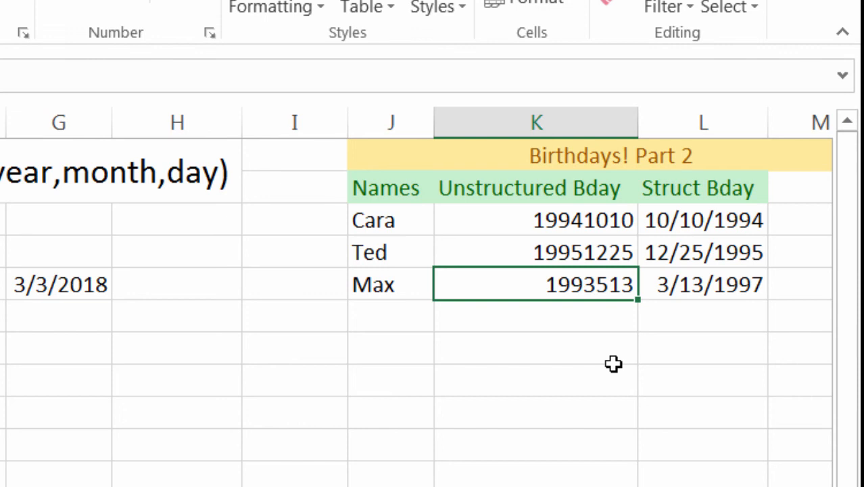
{"action": "key", "text": "F2"}
{"action": "key", "text": "Left"}
{"action": "key", "text": "Left"}
{"action": "key", "text": "Left"}
{"action": "type", "text": "0"}
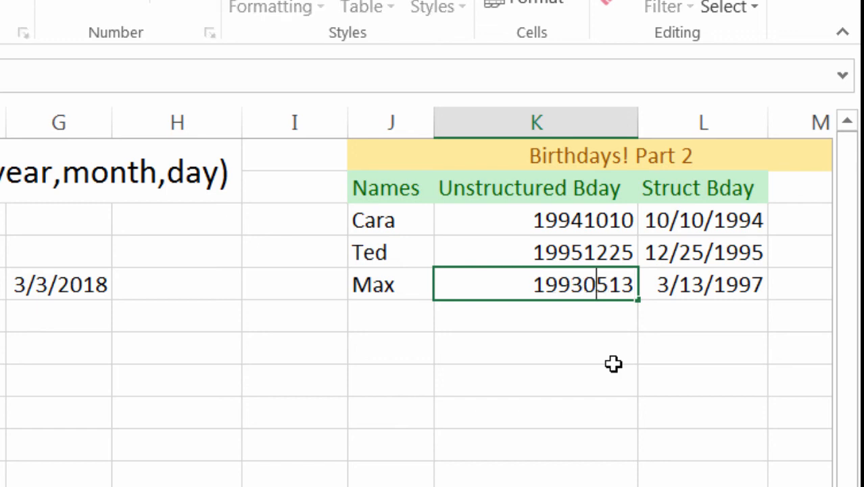
{"action": "key", "text": "Return"}
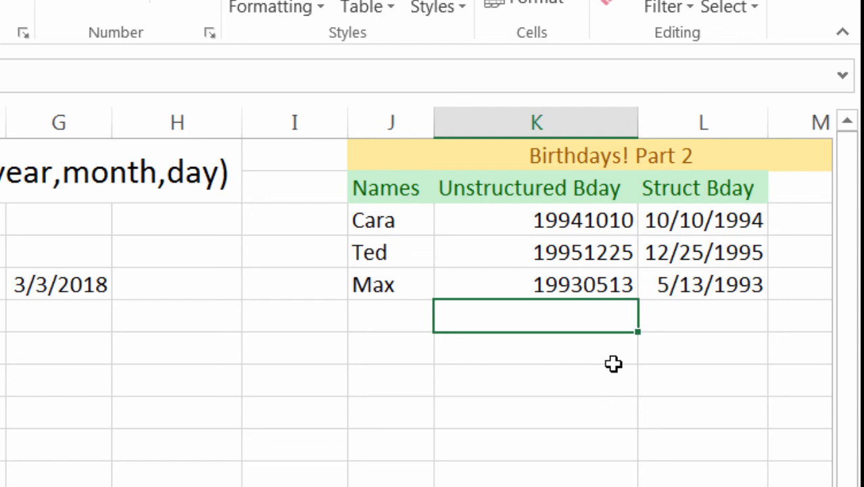
Review the =date(year,month,day) syntax in the merged heading above columns F to H and the DATE formula in E3
{"action": "key", "text": "Left"}
{"action": "key", "text": "Left"}
{"action": "key", "text": "Left"}
{"action": "key", "text": "Left"}
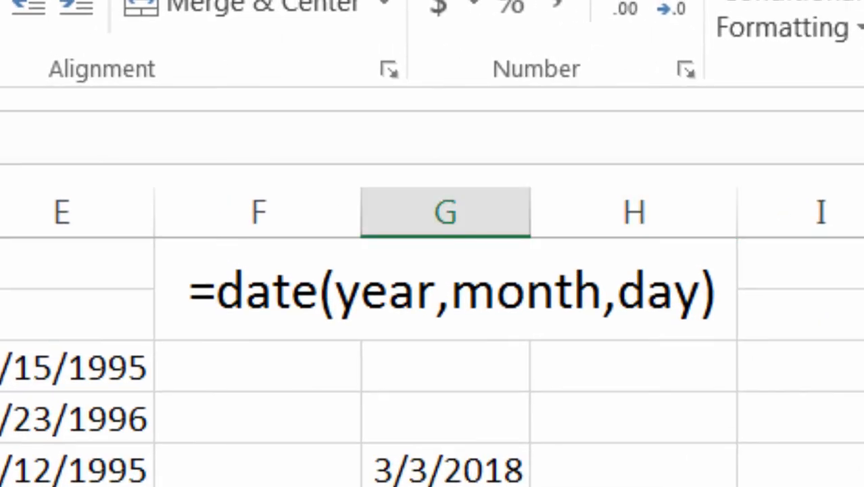
{"action": "key", "text": "Up"}
{"action": "key", "text": "Up"}
{"action": "key", "text": "Up"}
{"action": "key", "text": "Up"}
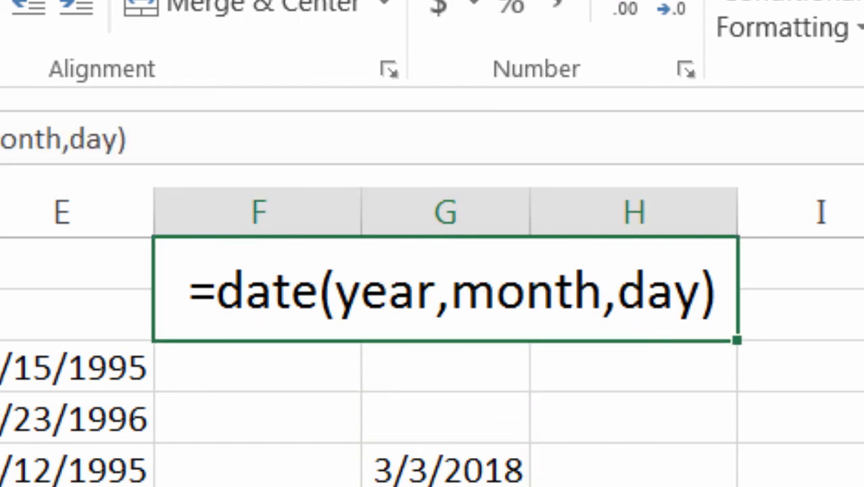
{"action": "key", "text": "Left"}
{"action": "key", "text": "Down"}
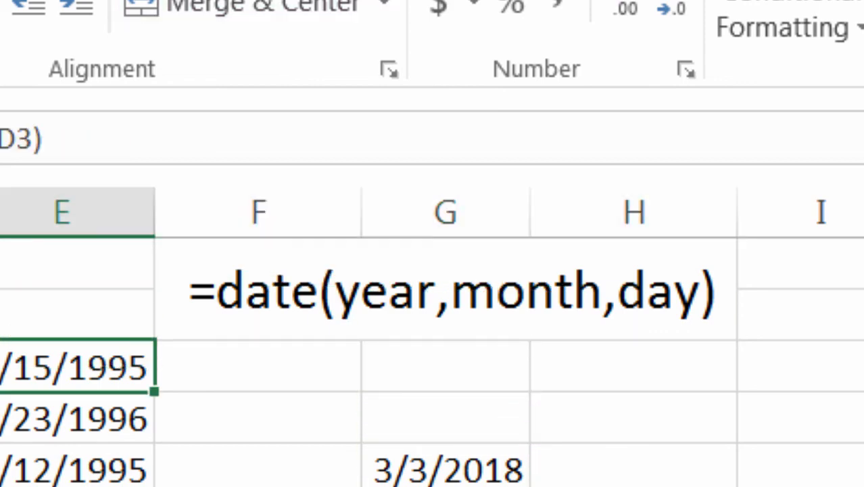
{"action": "key", "text": "F2"}
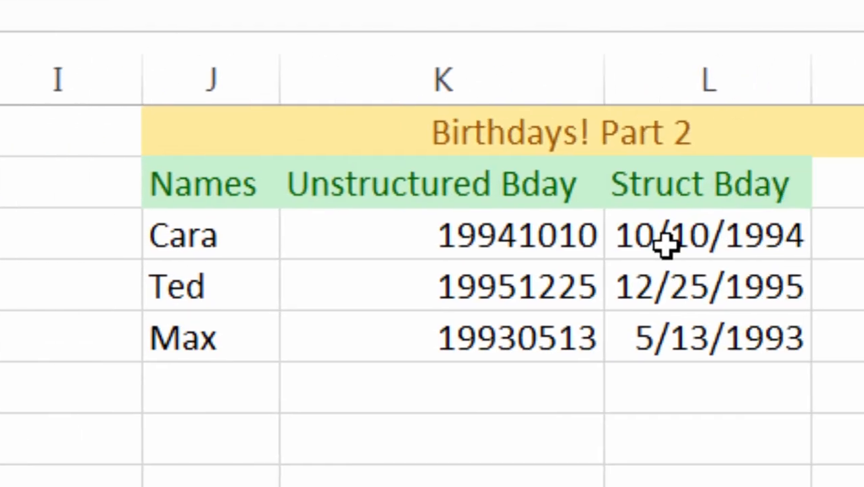
Examine the nested LEFT, MID and RIGHT arguments of the DATE formula in L3 without changing it
{"action": "left_click", "coordinate": [606, 238]}
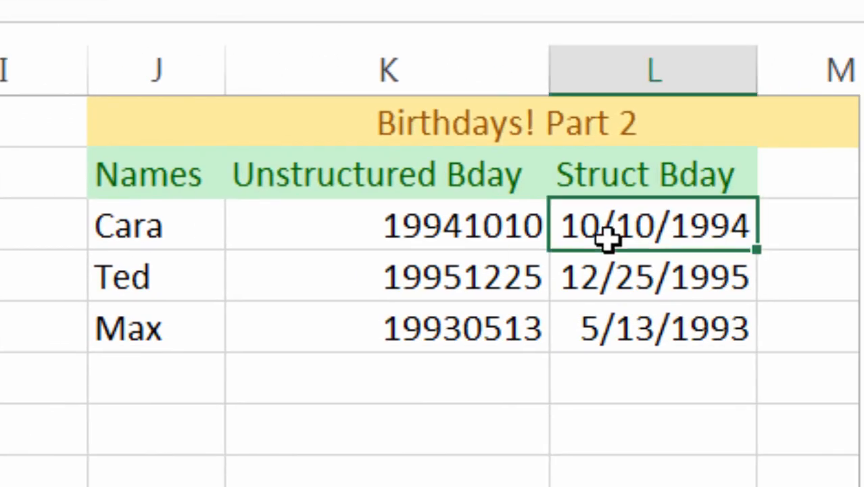
{"action": "key", "text": "F2"}
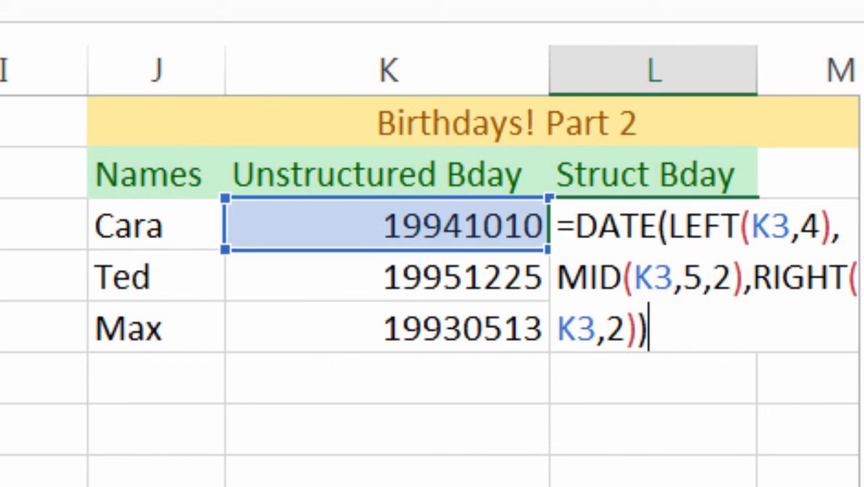
{"action": "key", "text": "Return"}
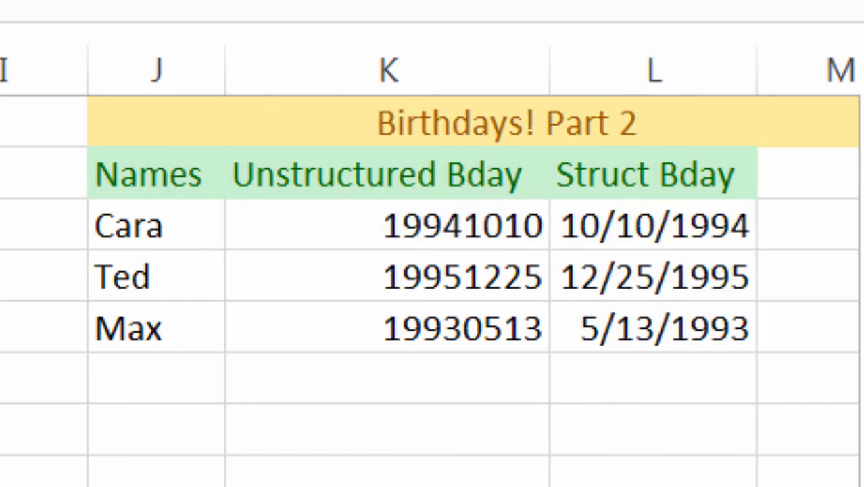